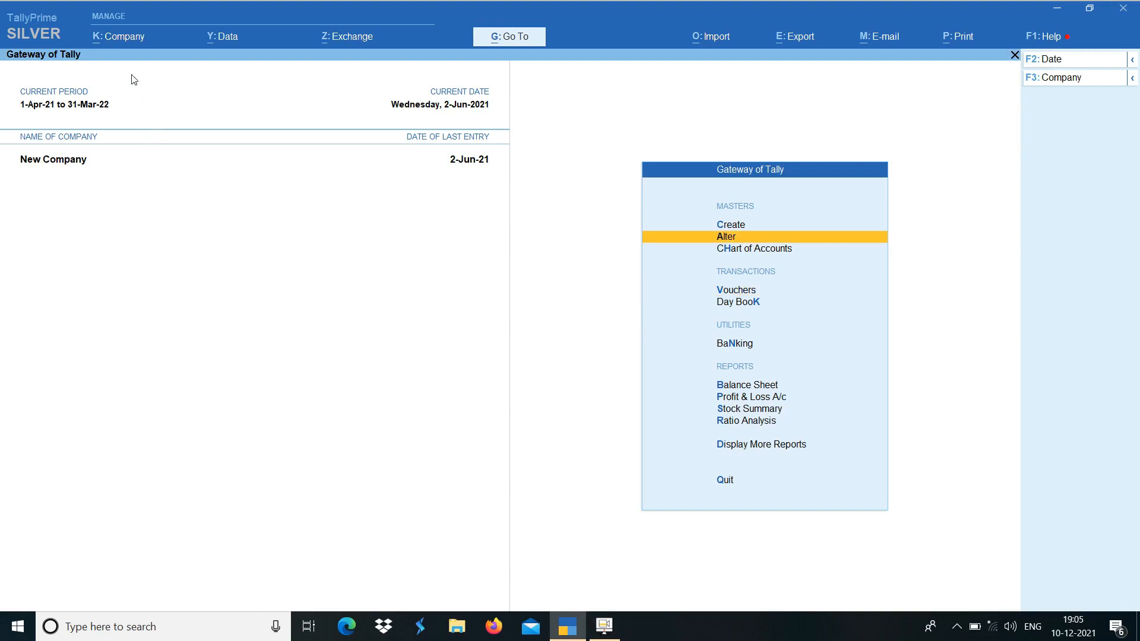
# Check the Enable Batches and expiry date settings in the company features and accept the form
pyautogui.click(132, 38)
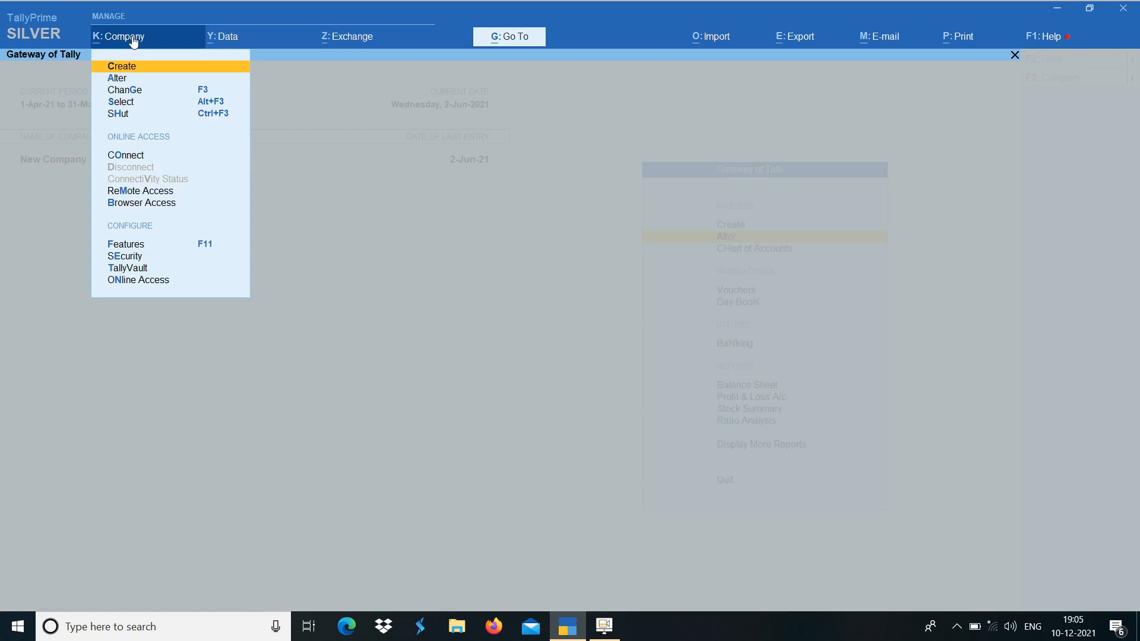
pyautogui.press('F11')
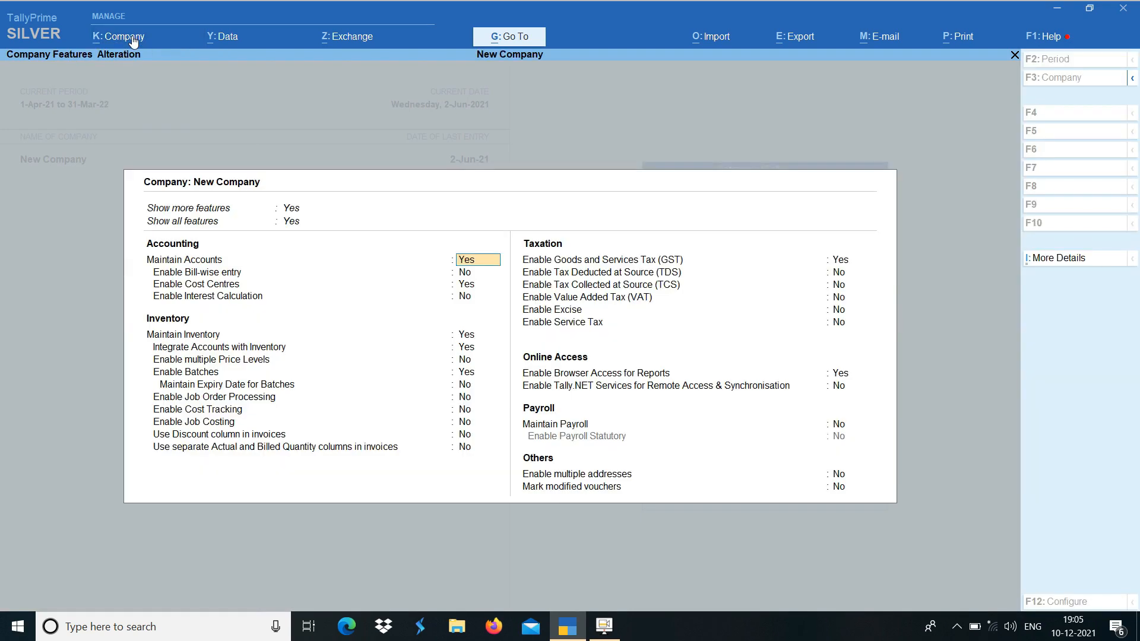
pyautogui.press('Down')
pyautogui.press('Down')
pyautogui.press('Down')
pyautogui.press('Down')
pyautogui.press('Down')
pyautogui.press('Down')
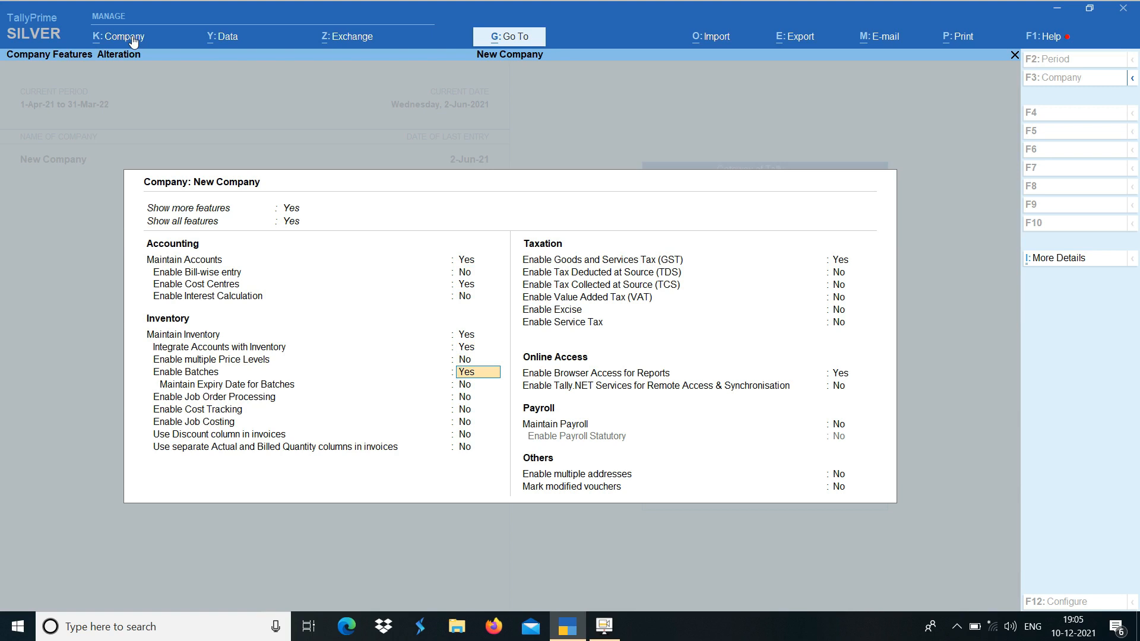
pyautogui.press('Down')
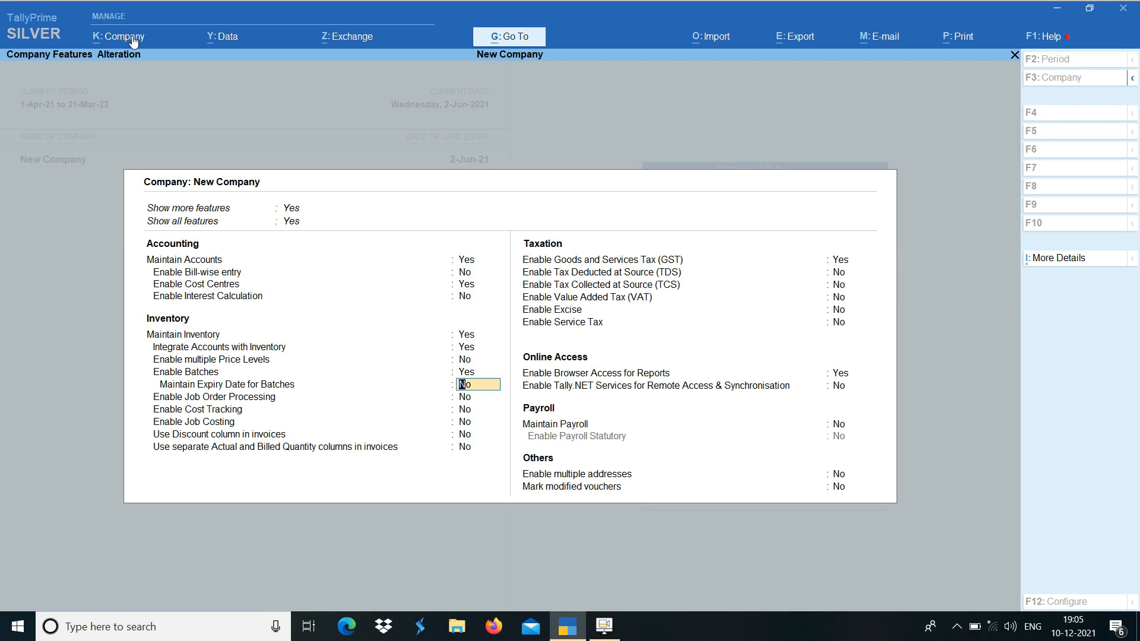
pyautogui.press('Up')
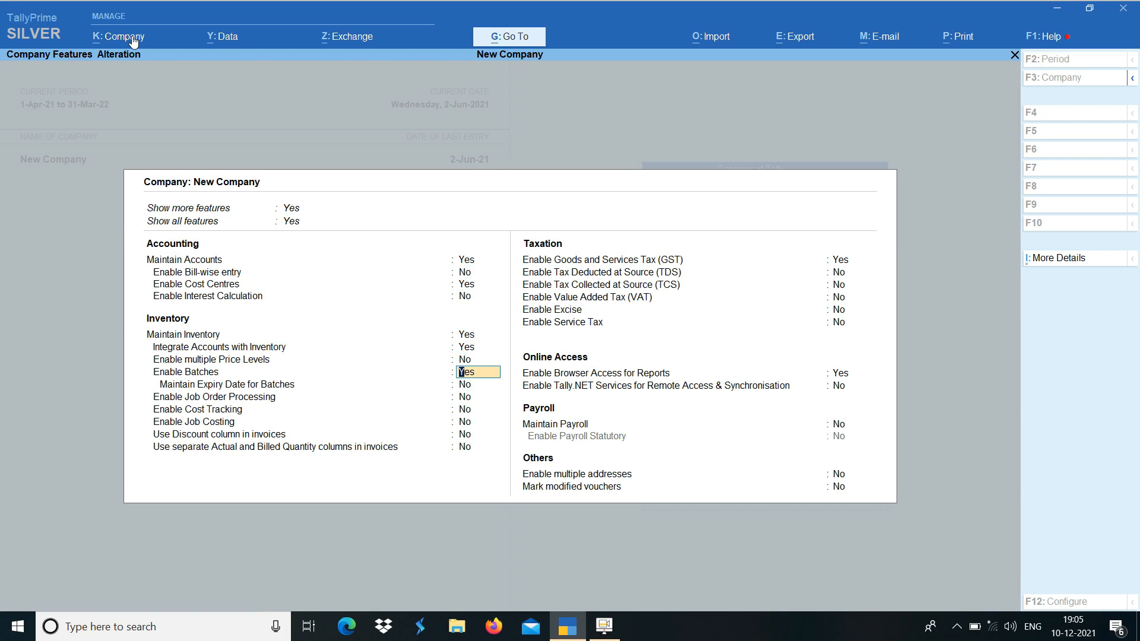
pyautogui.hotkey('ctrl', 'a')
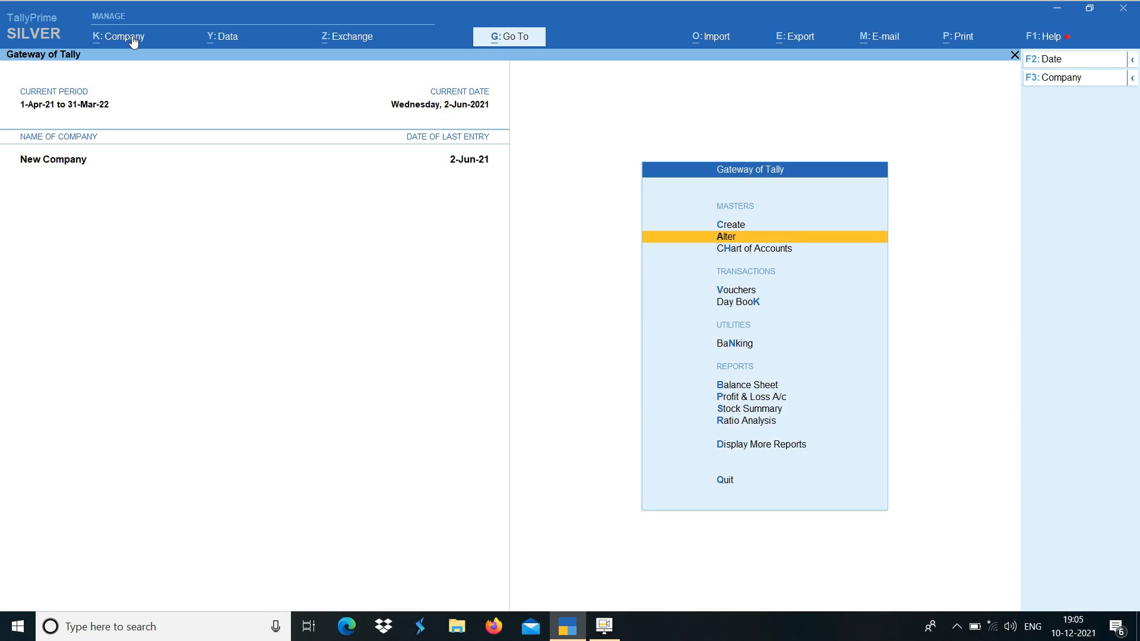
# Open the stock item Jeans for alteration
pyautogui.press('Up')
pyautogui.press('Down')
pyautogui.press('Return')
pyautogui.press('Down')
pyautogui.press('Down')
pyautogui.press('Down')
pyautogui.press('Down')
pyautogui.press('Down')
pyautogui.press('Down')
pyautogui.press('Down')
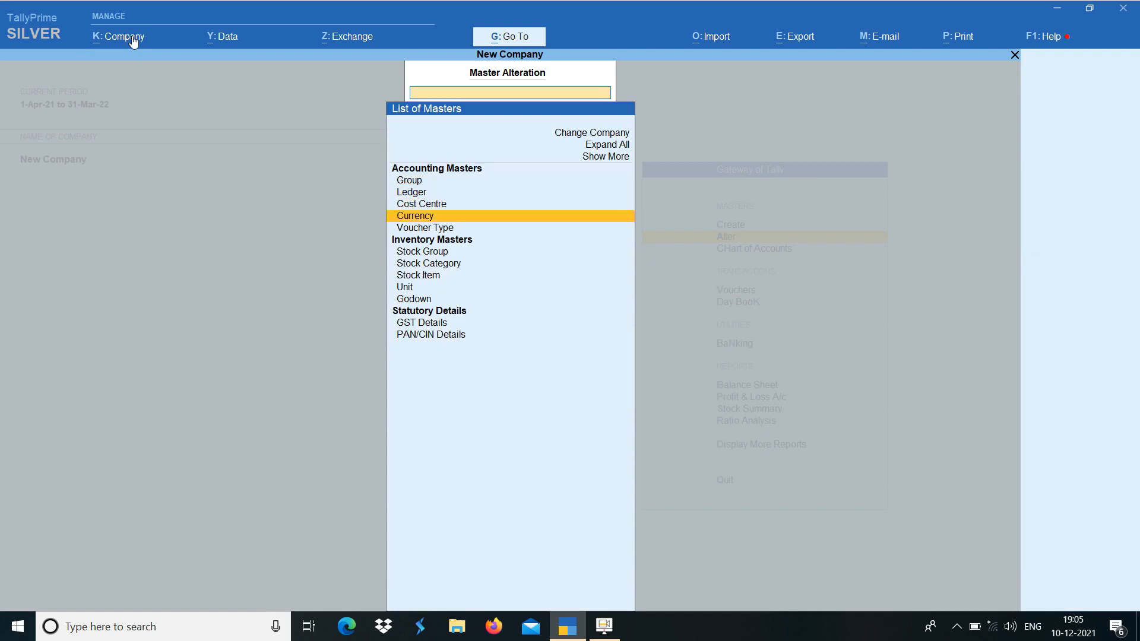
pyautogui.press('Down')
pyautogui.press('Return')
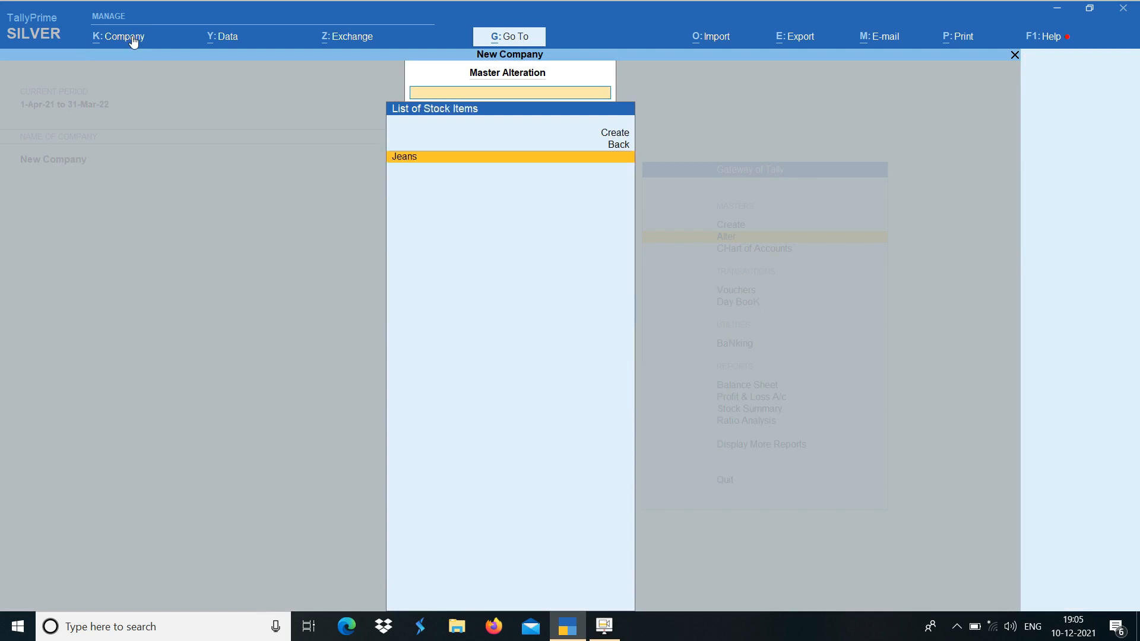
pyautogui.press('Return')
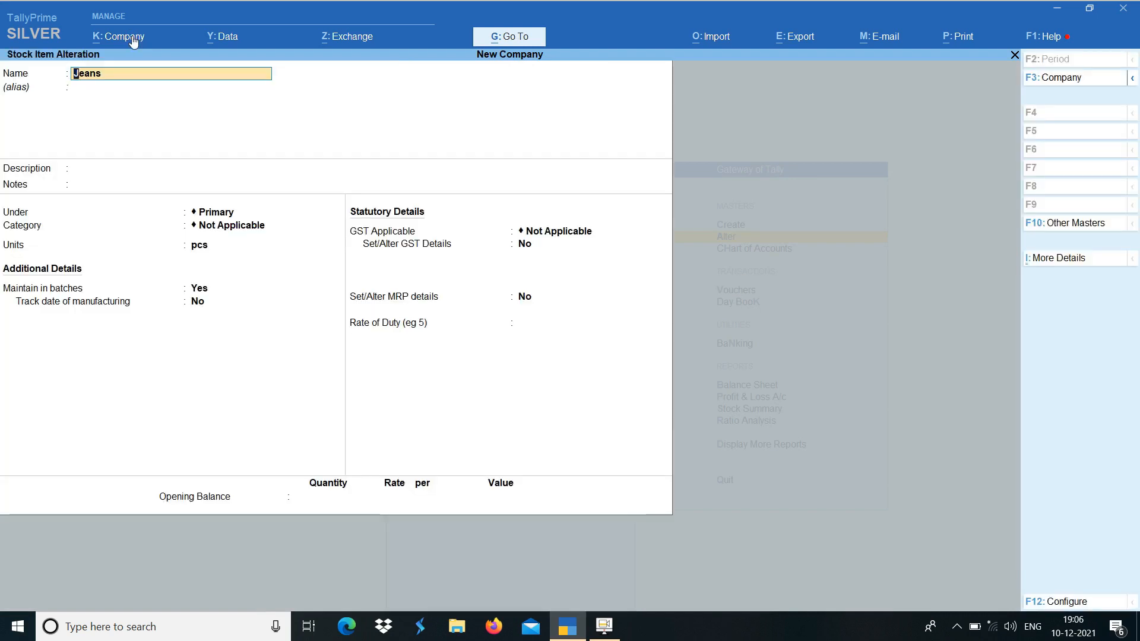
# Review the Jeans item's details through its Maintain in batches setting, and leave without saving
pyautogui.press('Return')
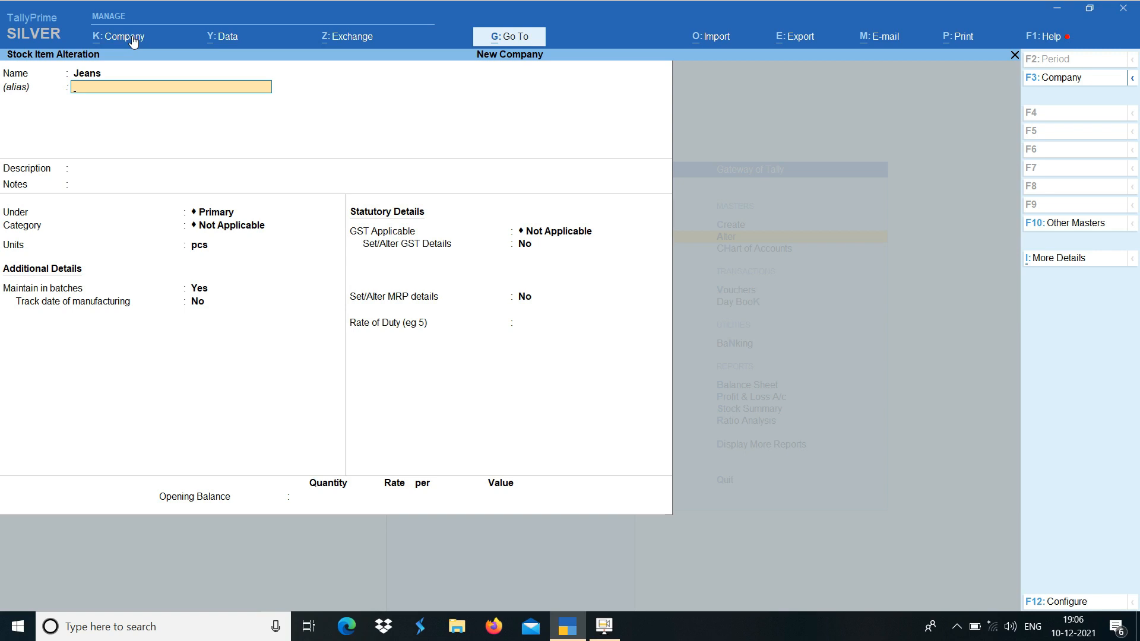
pyautogui.press('Return')
pyautogui.press('Return')
pyautogui.press('Return')
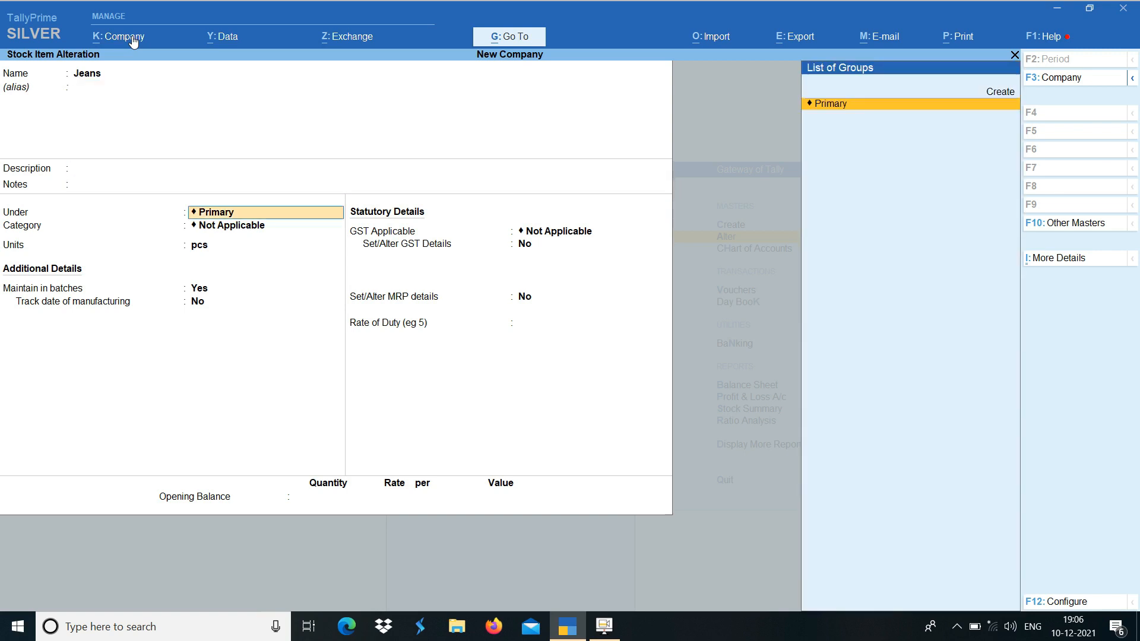
pyautogui.press('Return')
pyautogui.press('Return')
pyautogui.press('Return')
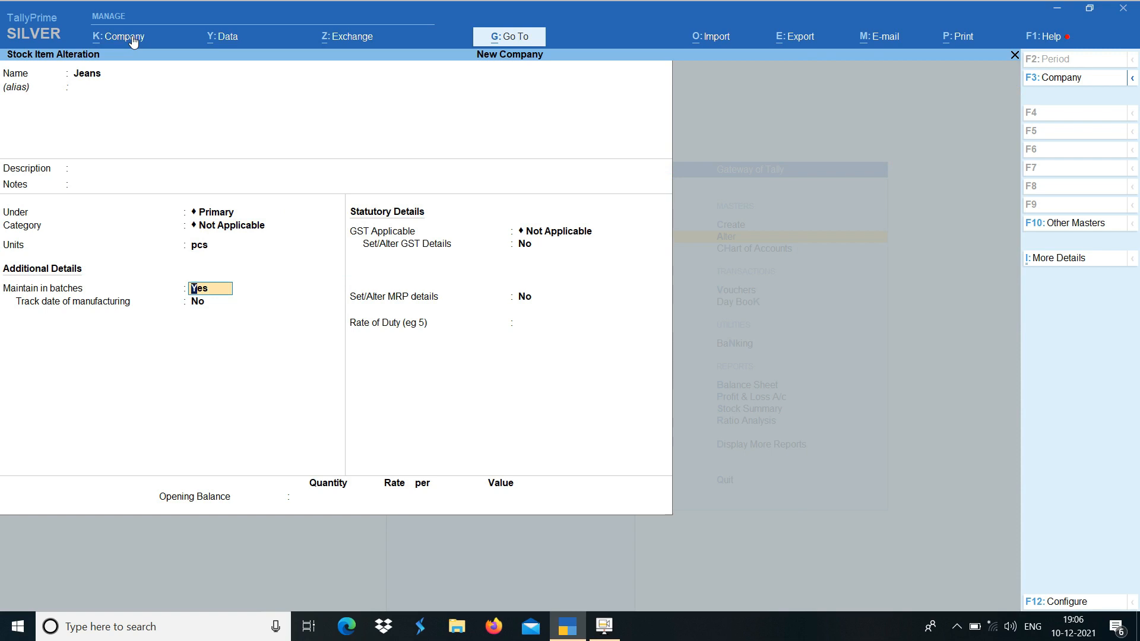
pyautogui.press('BackSpace')
pyautogui.press('Escape')
pyautogui.press('y')
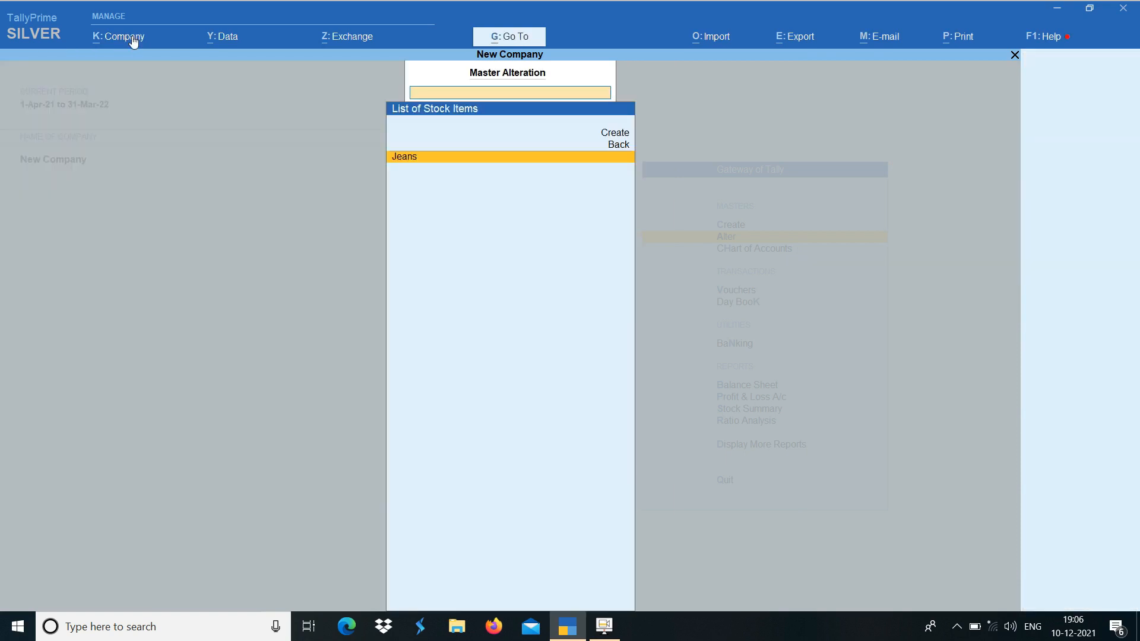
pyautogui.press('Escape')
pyautogui.press('Escape')
# Start a purchase voucher with Cash as the party account, accepting the default receipt and party details
pyautogui.press('v')
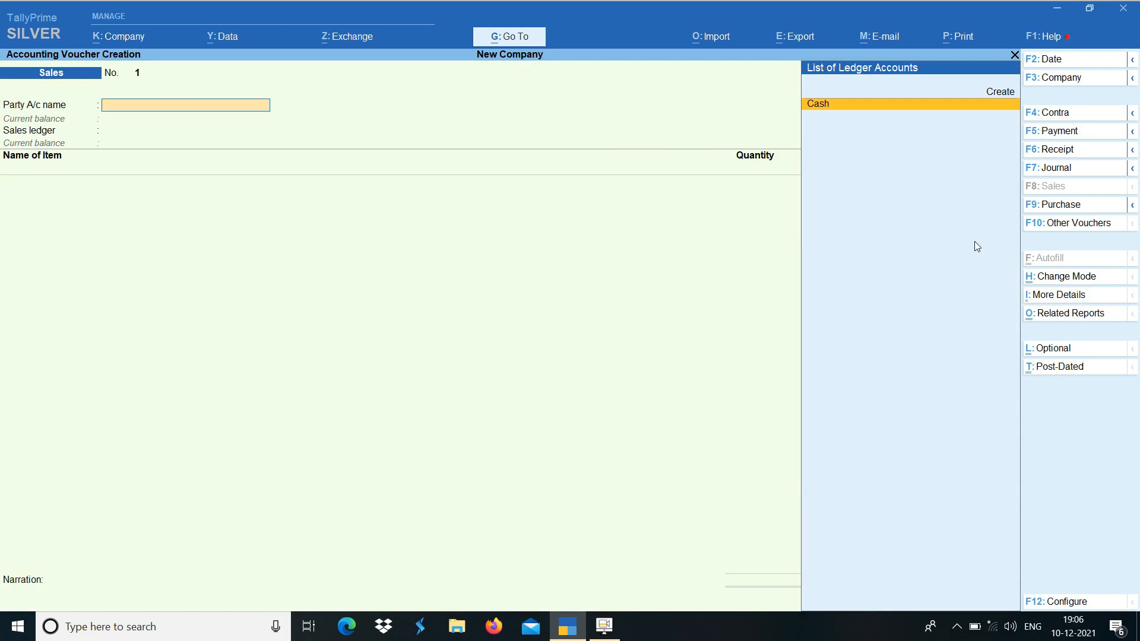
pyautogui.click(1090, 207)
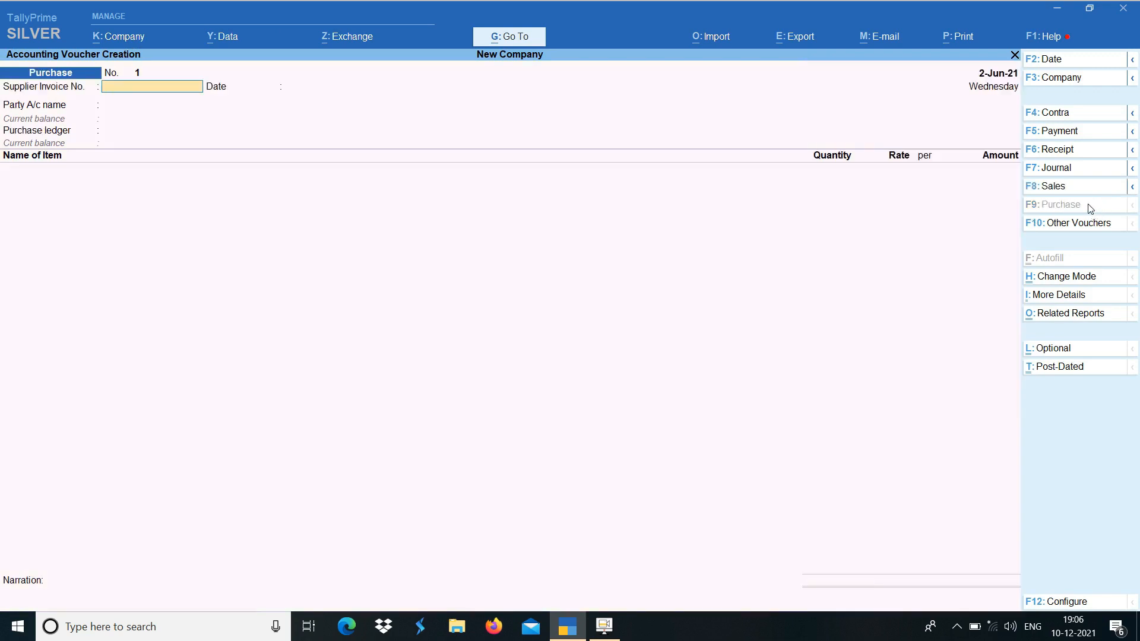
pyautogui.press('Return')
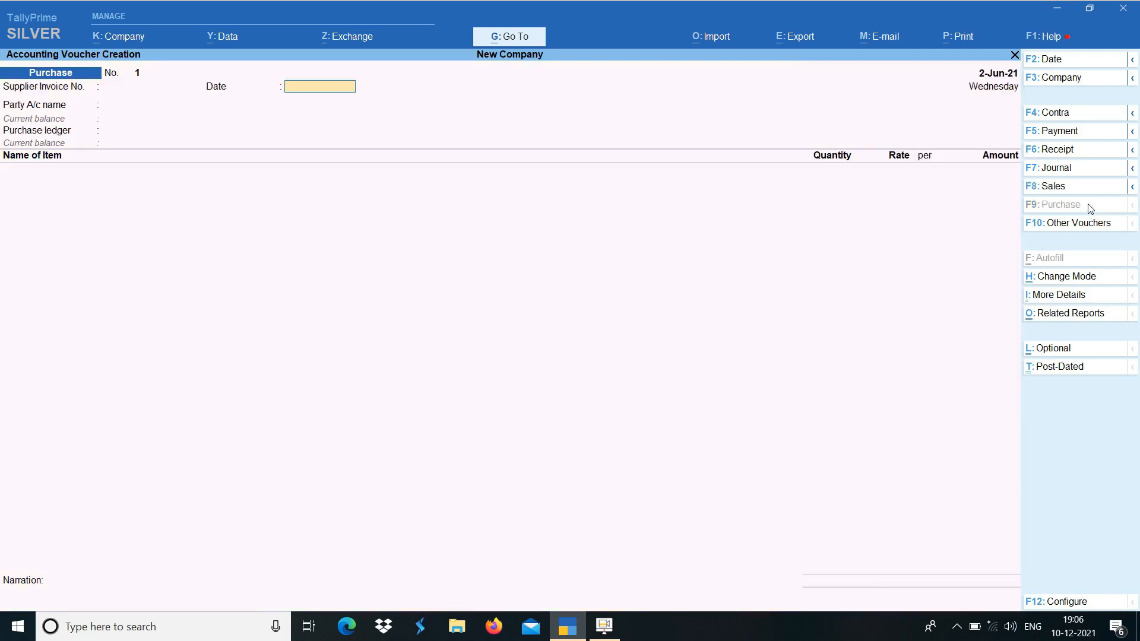
pyautogui.press('Return')
pyautogui.write('C')
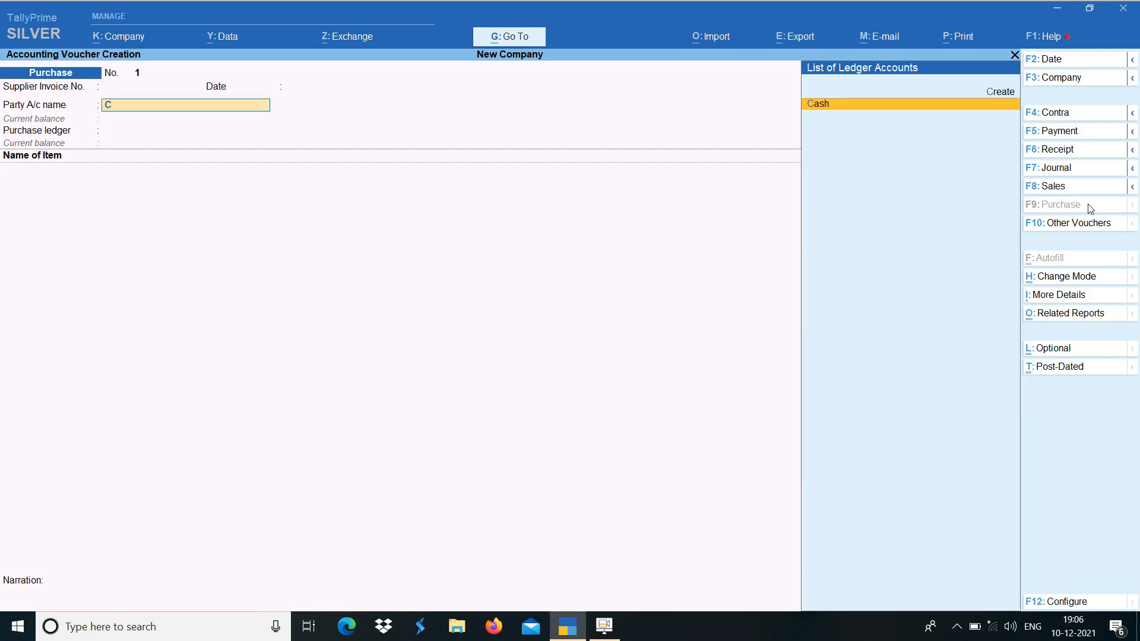
pyautogui.press('Return')
pyautogui.press('Return')
pyautogui.press('Return')
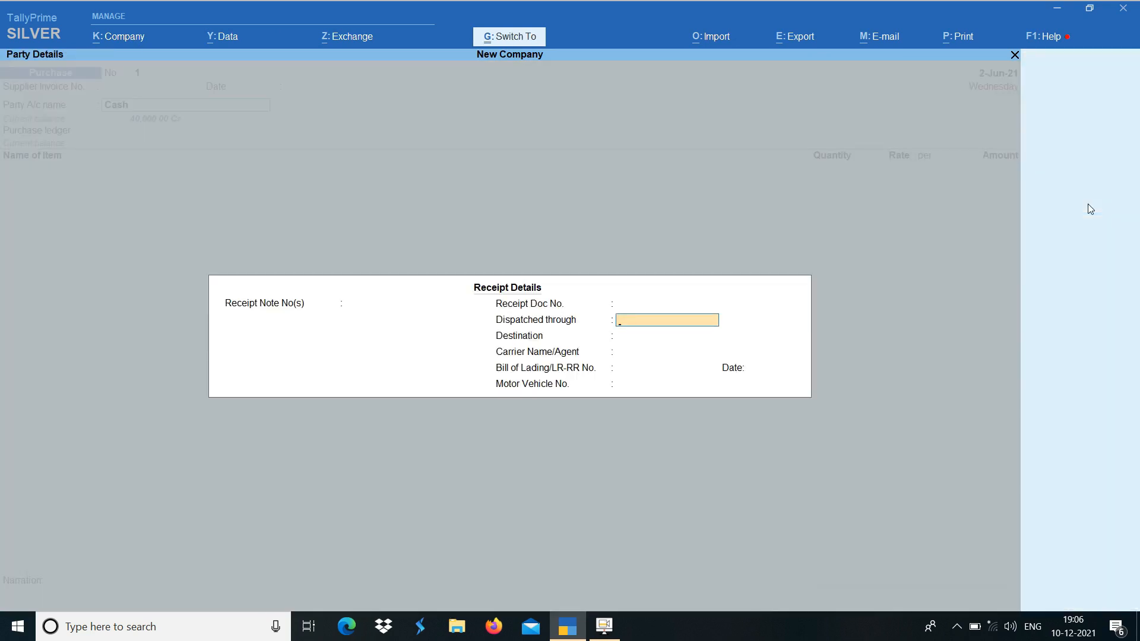
pyautogui.hotkey('ctrl', 'a')
pyautogui.press('Return')
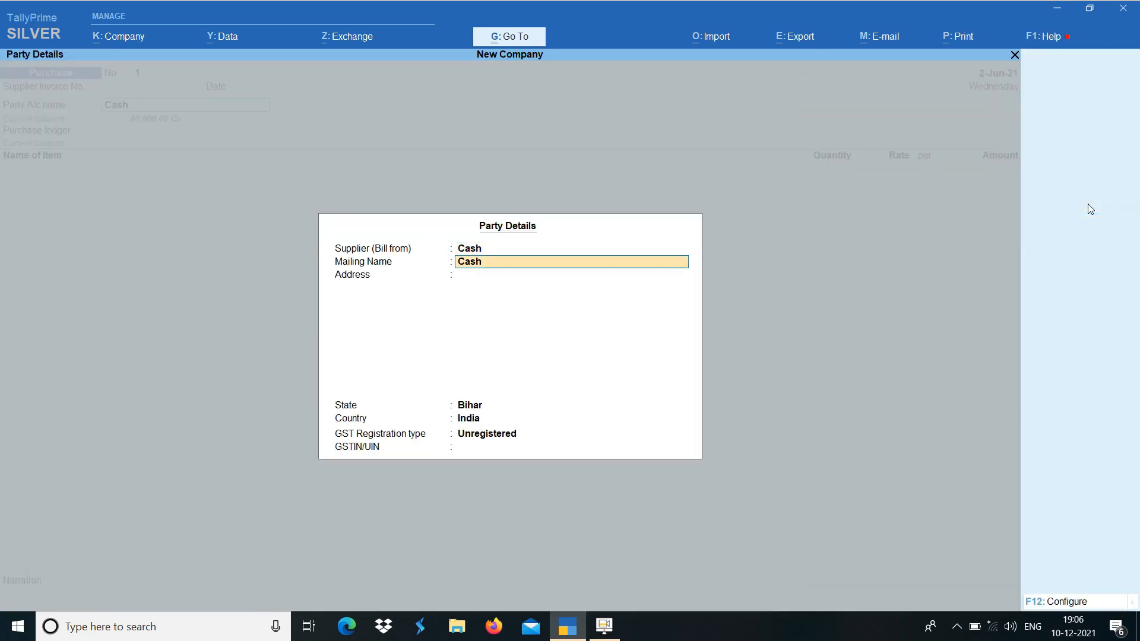
pyautogui.hotkey('ctrl', 'a')
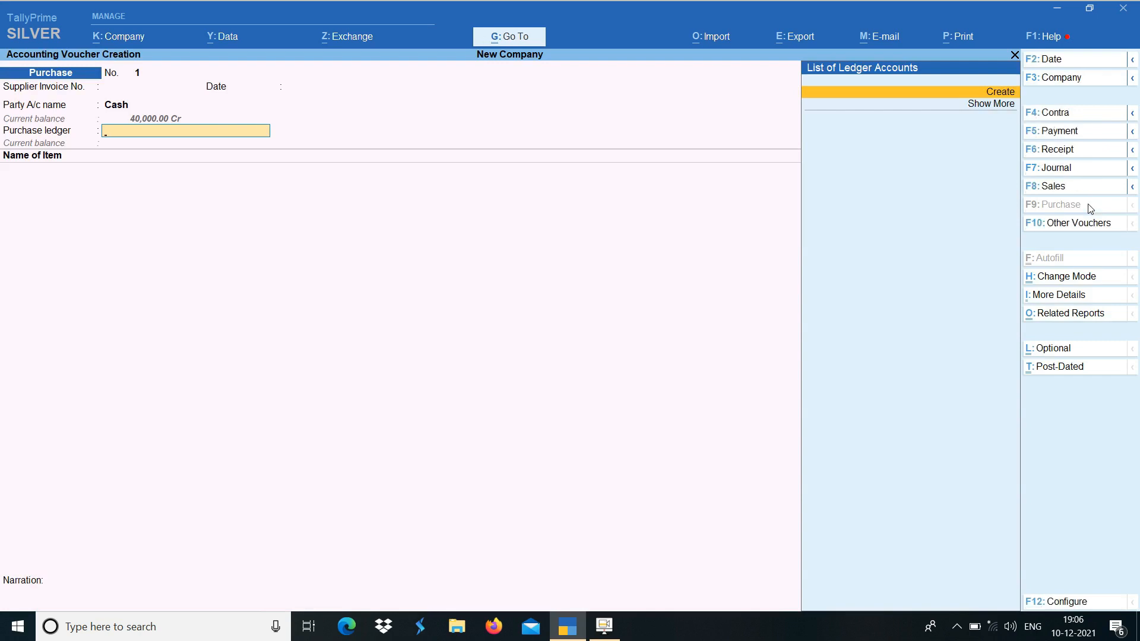
# Create a new ledger named Purchase from the voucher's purchase ledger field and place it under Purchase Accounts
pyautogui.press('Return')
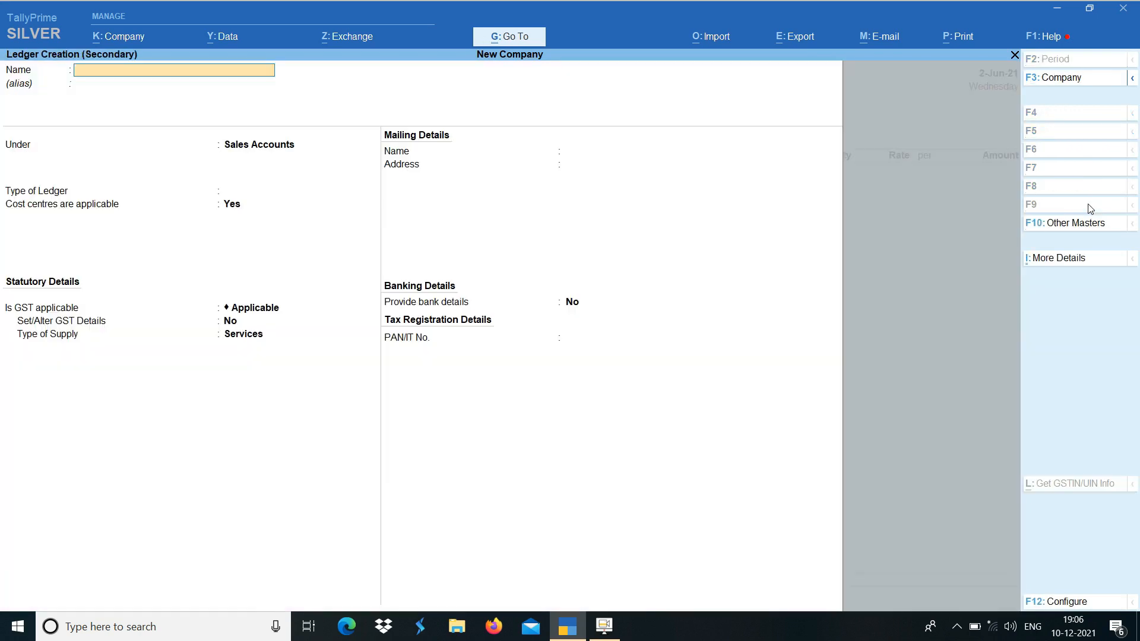
pyautogui.write('Sales')
pyautogui.press('Return')
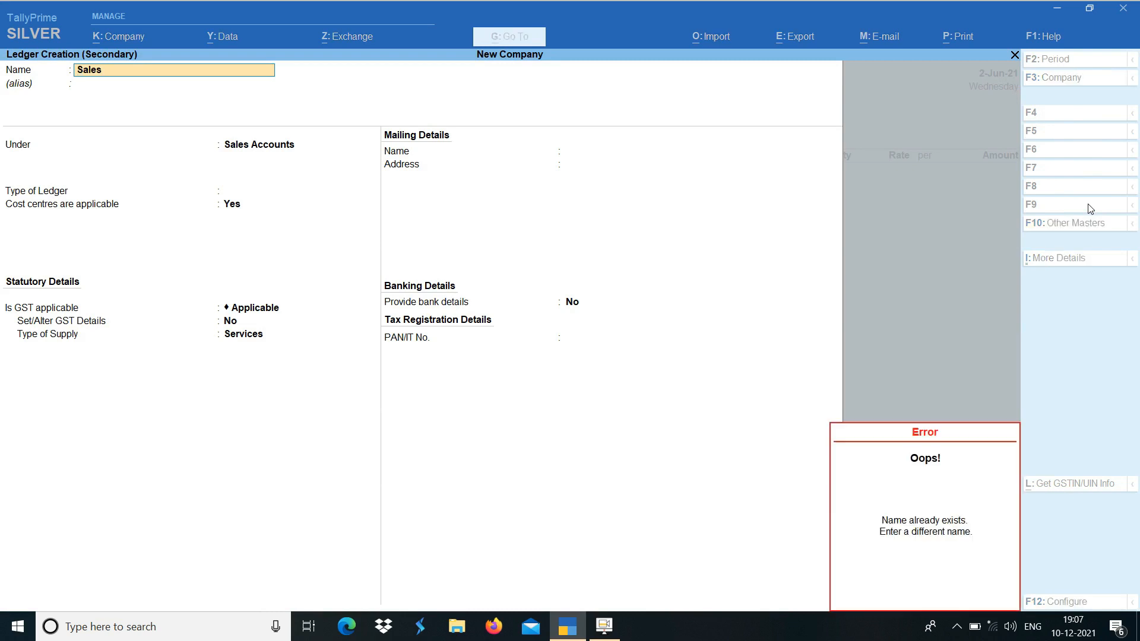
pyautogui.write('Purchase')
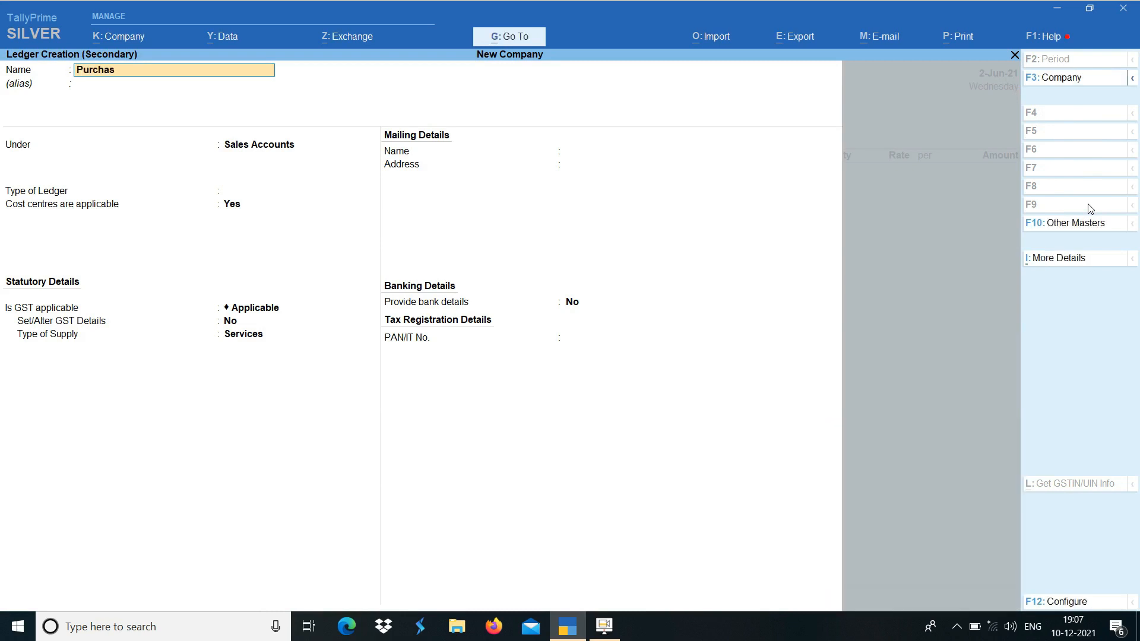
pyautogui.press('Return')
pyautogui.press('Return')
pyautogui.write('Pur')
# Set the new ledger's type and GST applicability to Not Applicable, and save it
pyautogui.press('Return')
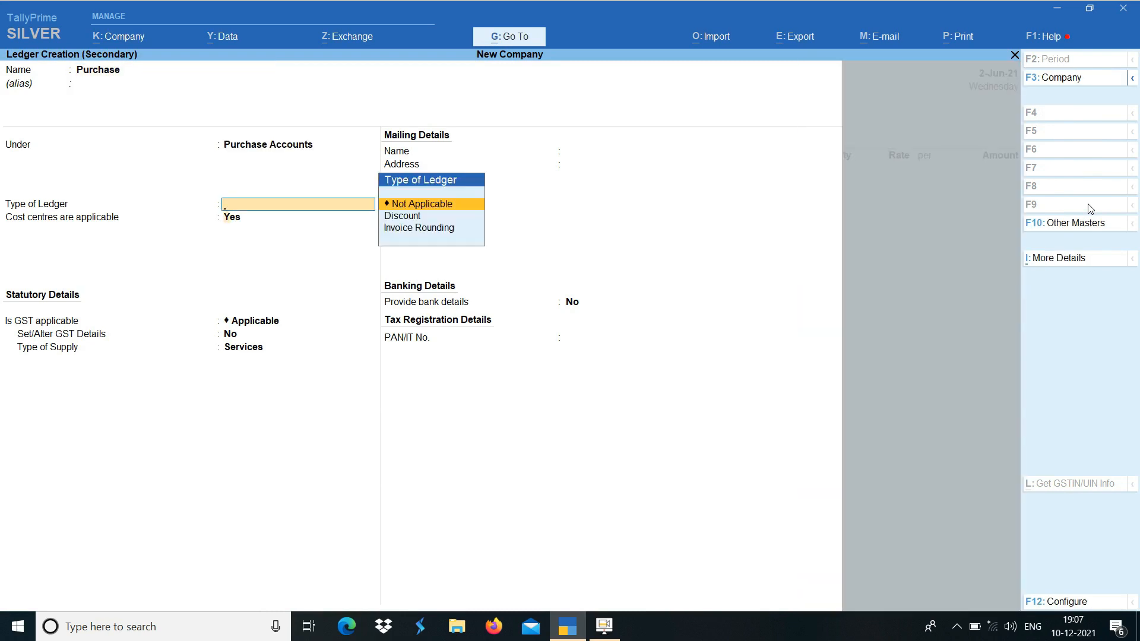
pyautogui.press('Return')
pyautogui.press('Return')
pyautogui.press('BackSpace')
pyautogui.write('No')
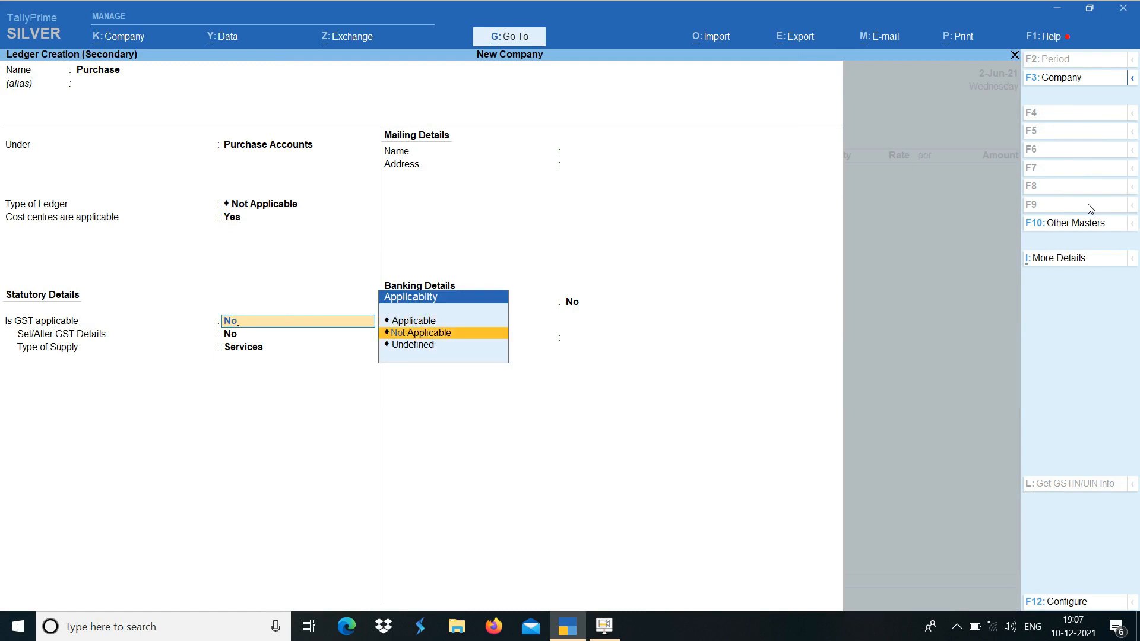
pyautogui.press('Return')
pyautogui.hotkey('ctrl', 'a')
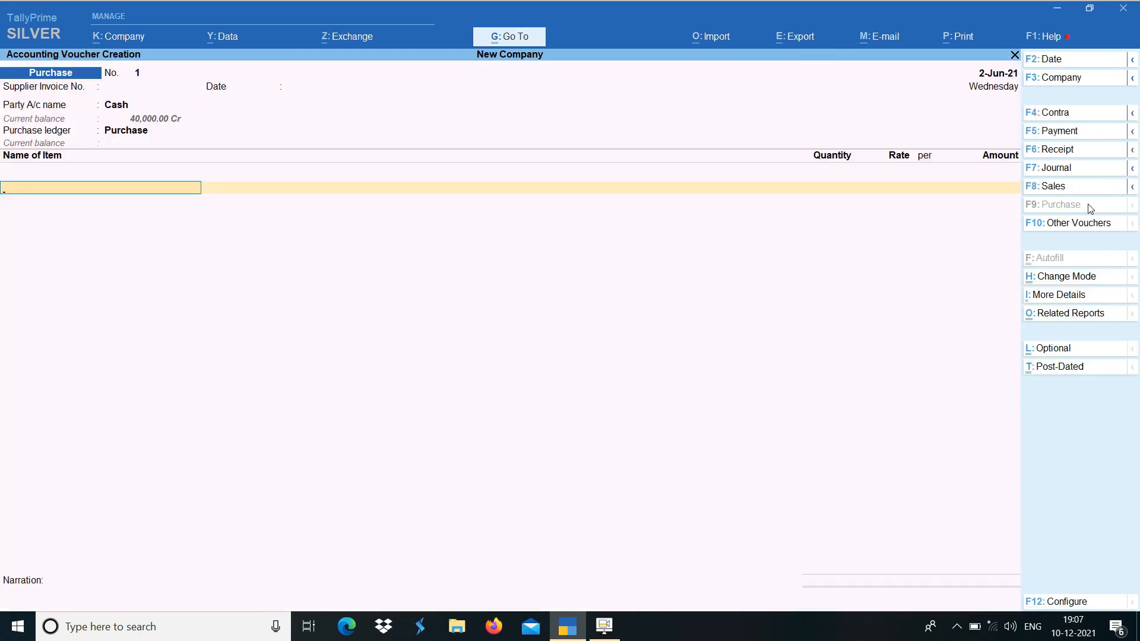
# Add Jeans as the voucher item and assign it the new batch number 10/460
pyautogui.press('Return')
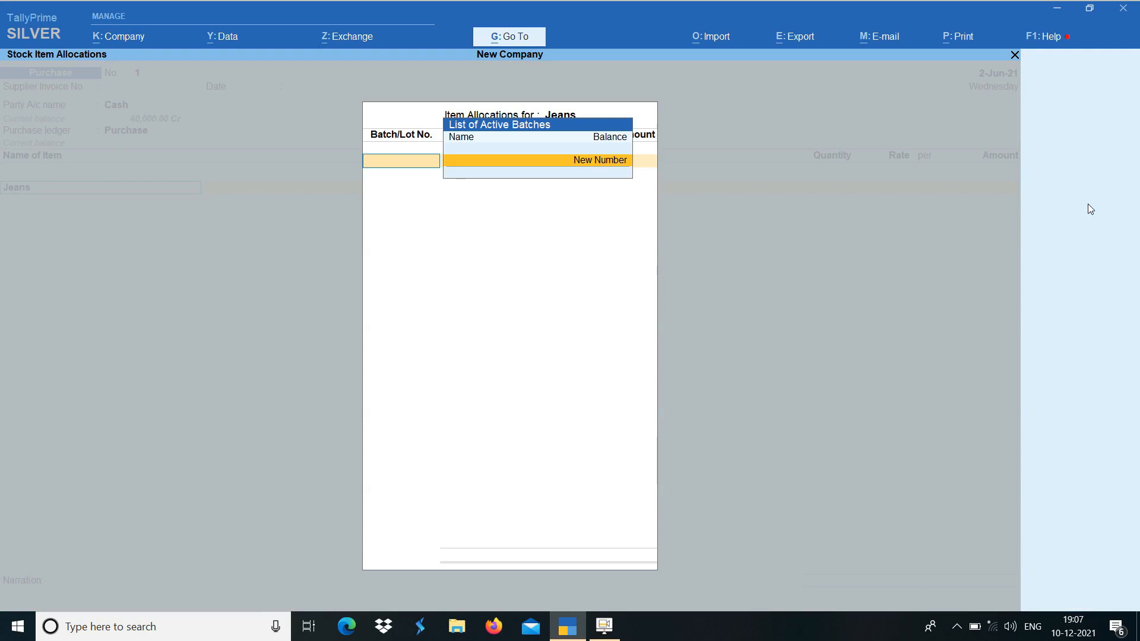
pyautogui.write('10')
pyautogui.write('b')
pyautogui.write('lu')
pyautogui.press('BackSpace')
pyautogui.press('BackSpace')
pyautogui.press('BackSpace')
pyautogui.press('BackSpace')
pyautogui.write('460')
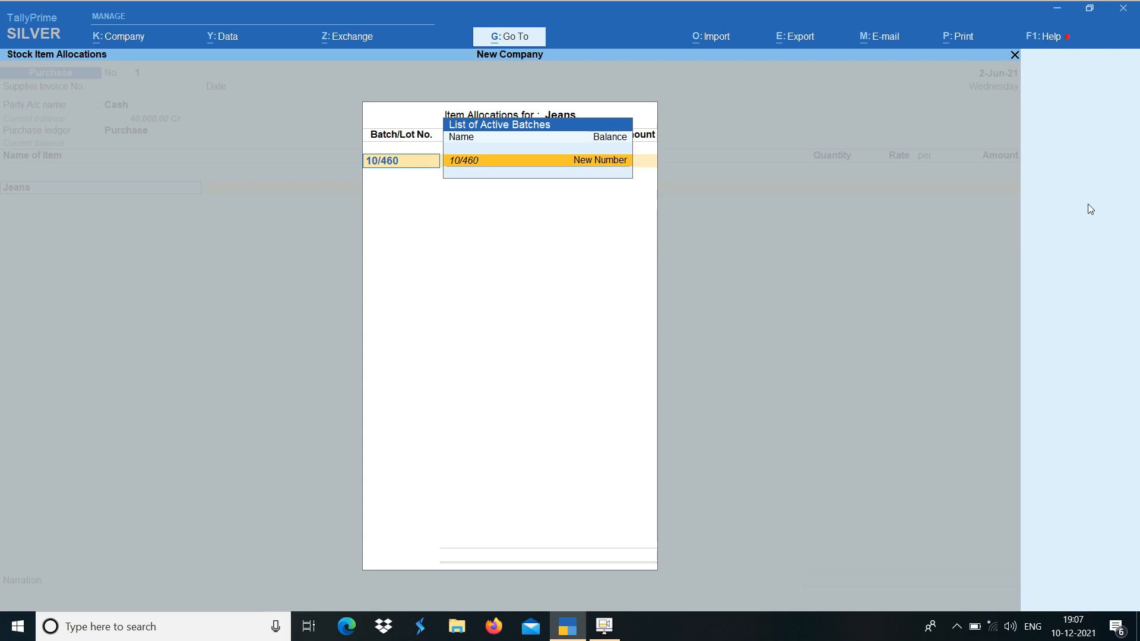
pyautogui.press('Return')
# Enter a quantity of 10 pcs at a rate of 460 for the batch, and save the purchase voucher
pyautogui.press('Return')
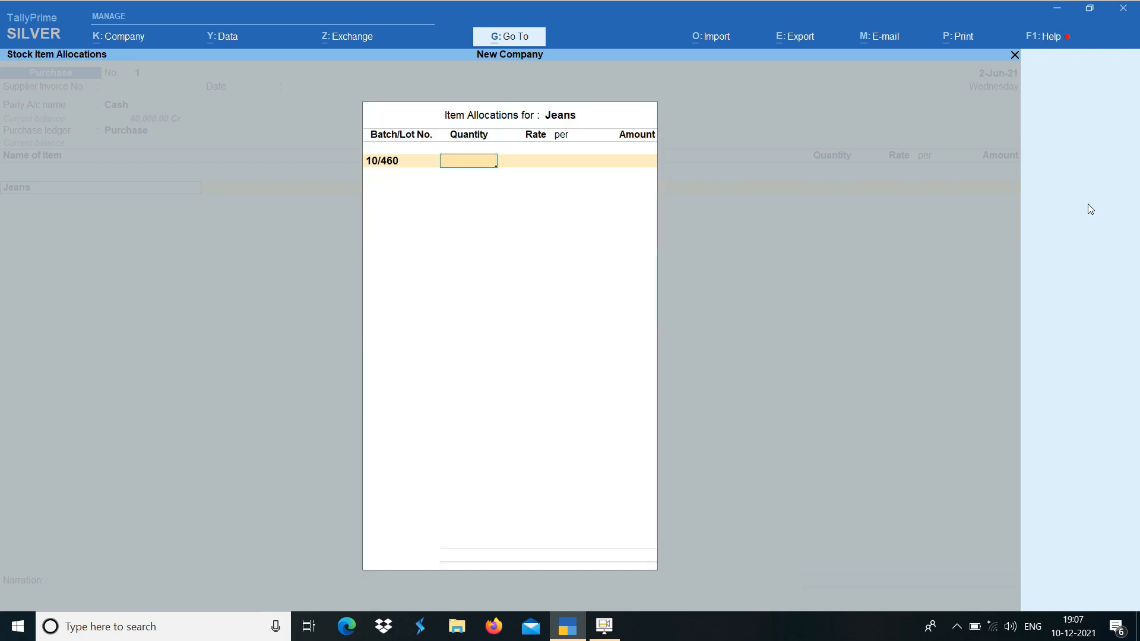
pyautogui.write('10')
pyautogui.press('Return')
pyautogui.write('4')
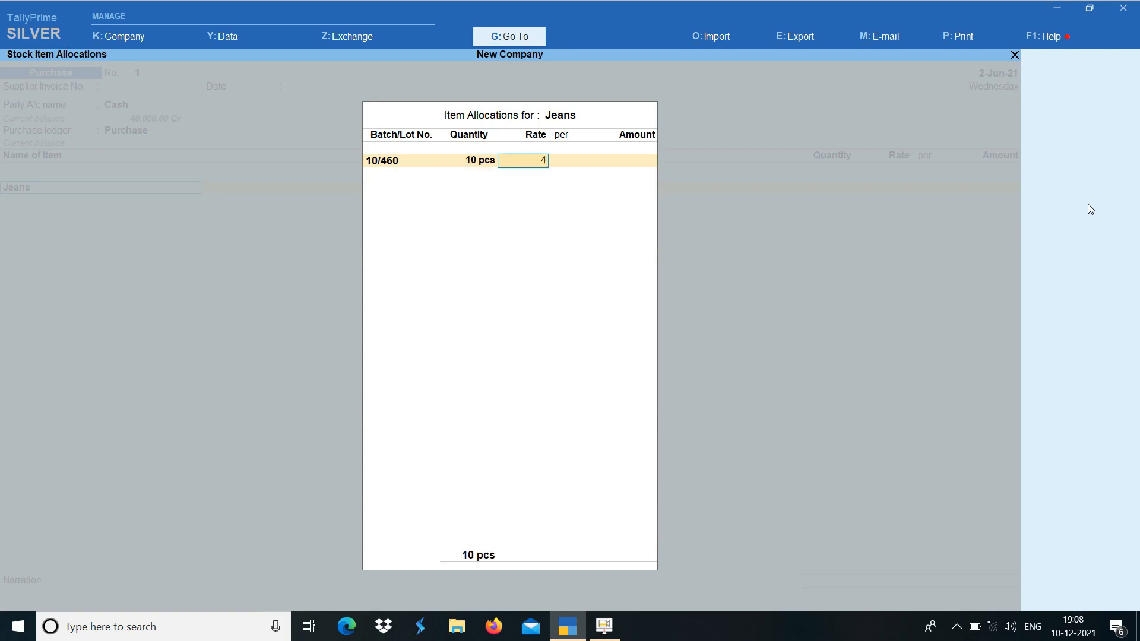
pyautogui.write('60')
pyautogui.press('Return')
pyautogui.press('Return')
pyautogui.press('Return')
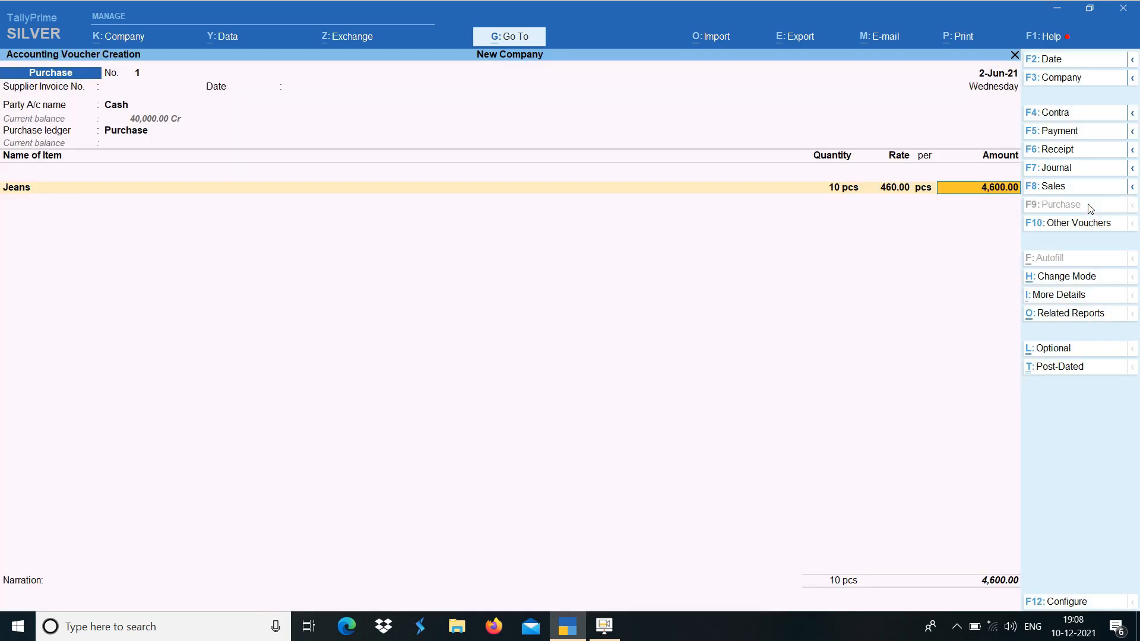
pyautogui.hotkey('ctrl', 'a')
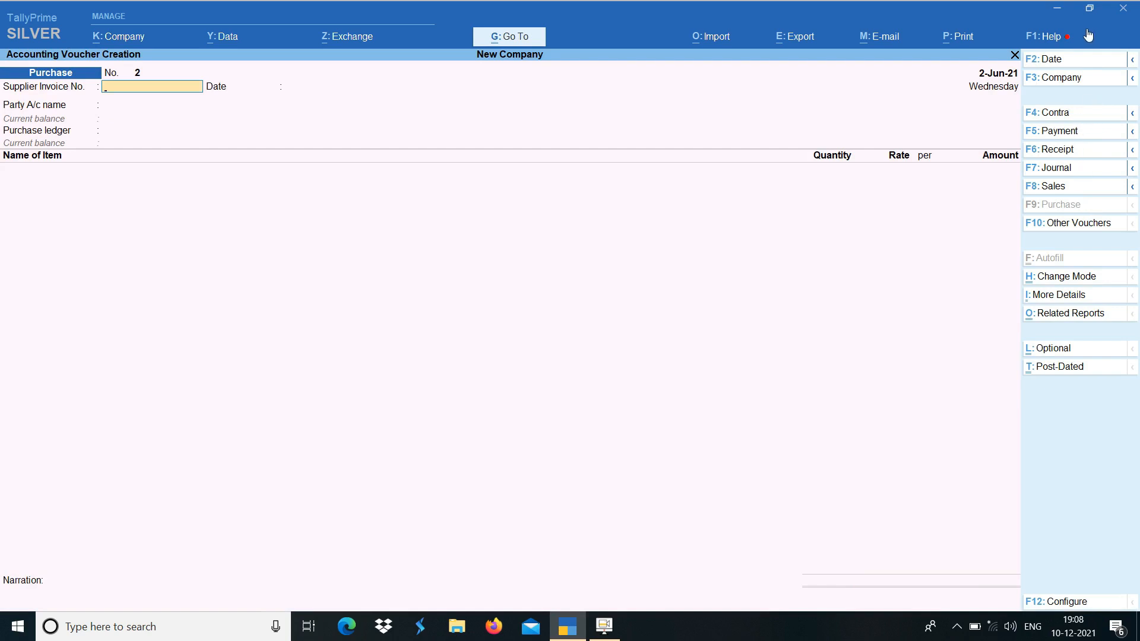
# Set the date of the second purchase voucher to 10-6
pyautogui.click(1085, 59)
pyautogui.write('10-6')
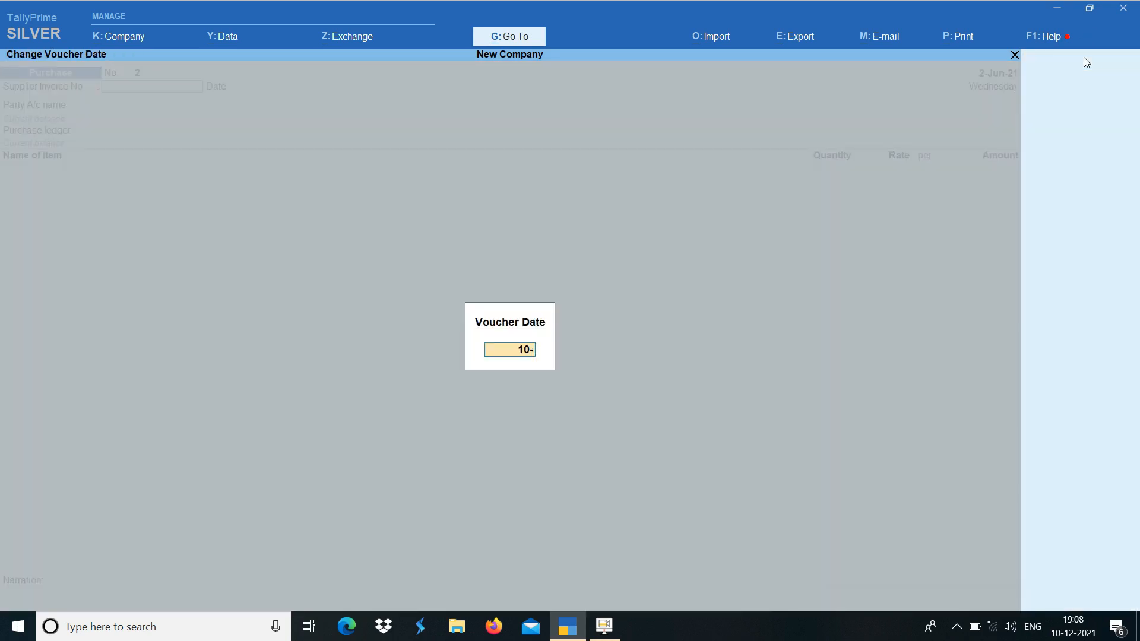
pyautogui.press('Return')
# Select Cash as the party account and Purchase as the purchase ledger, accepting the default party details
pyautogui.press('Return')
pyautogui.press('Return')
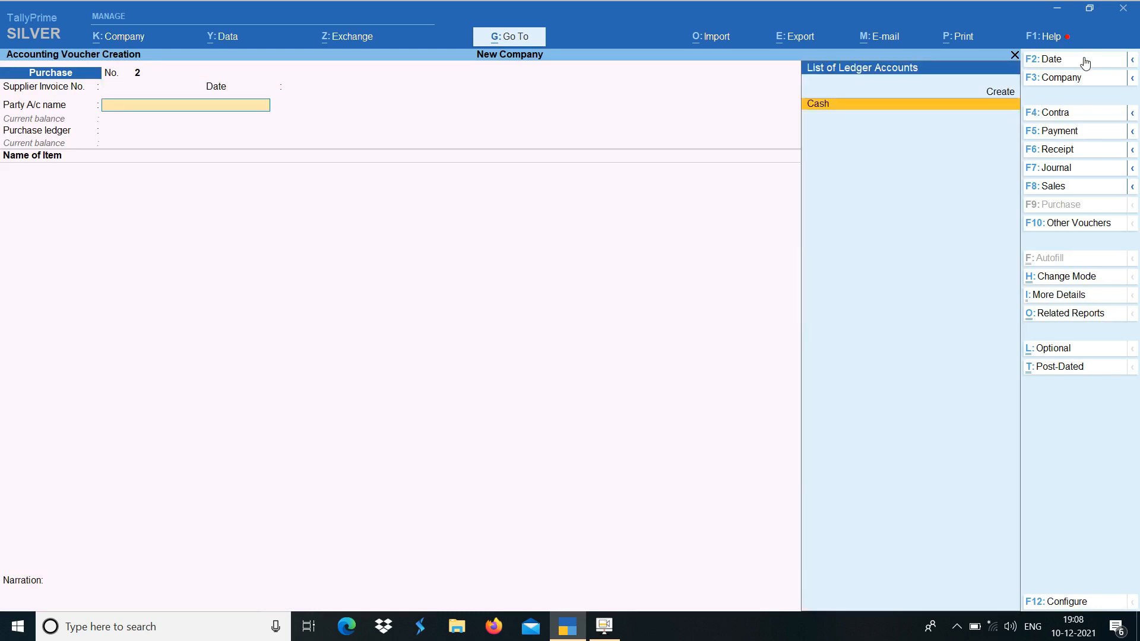
pyautogui.press('Return')
pyautogui.hotkey('ctrl', 'a')
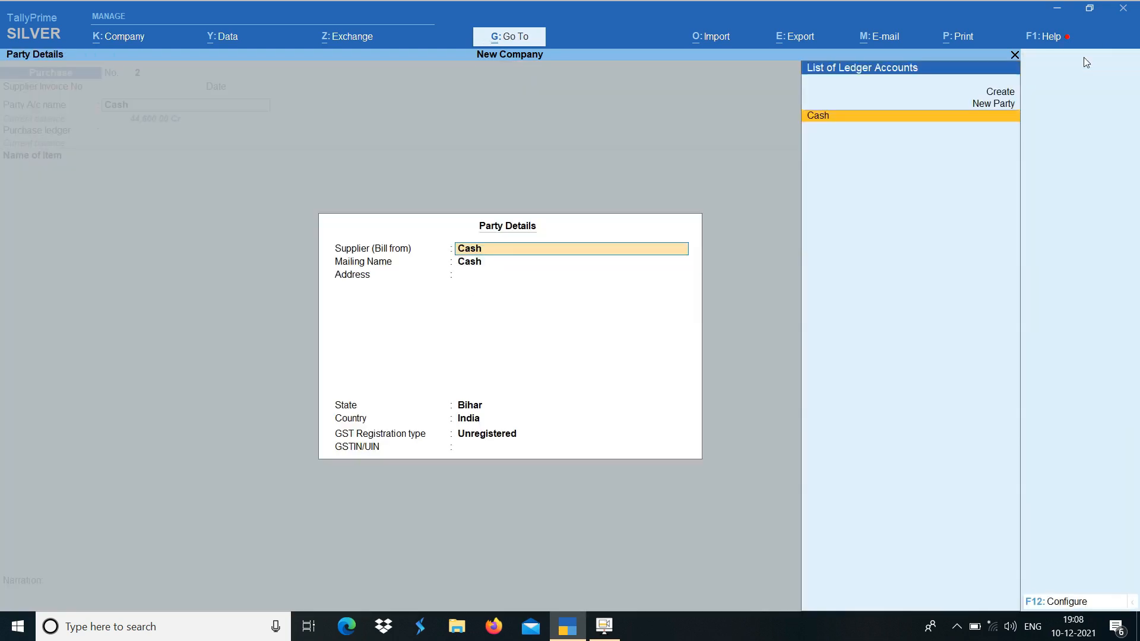
pyautogui.press('Return')
pyautogui.hotkey('ctrl', 'a')
# Add Jeans as the purchased item and assign it the new batch number 11/500
pyautogui.press('Return')
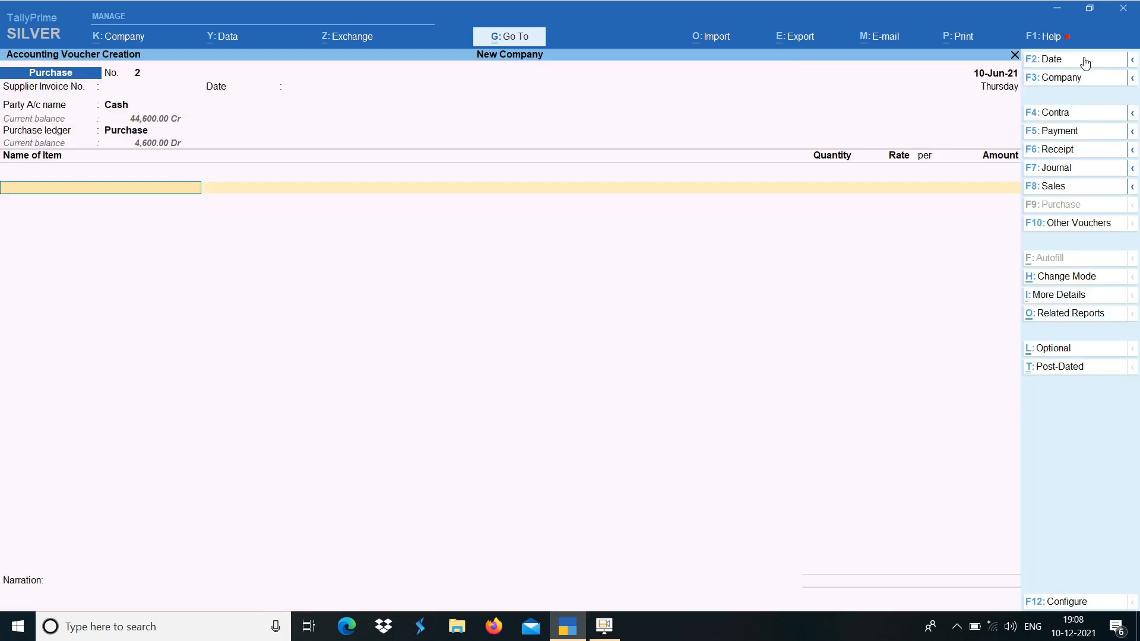
pyautogui.write('Je')
pyautogui.press('Return')
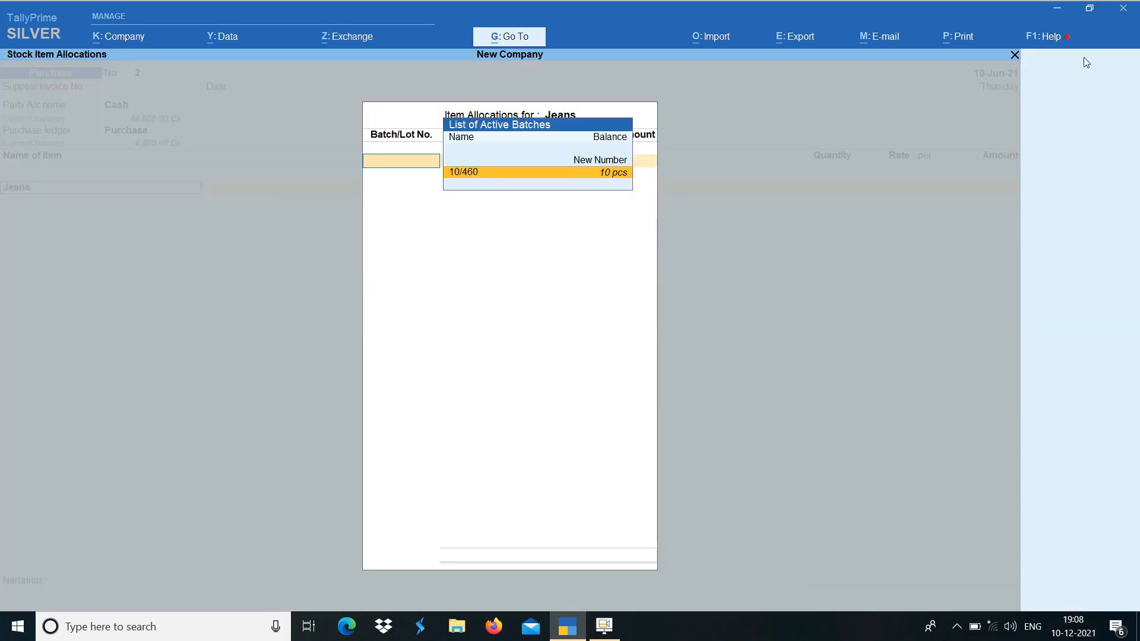
pyautogui.write('11/')
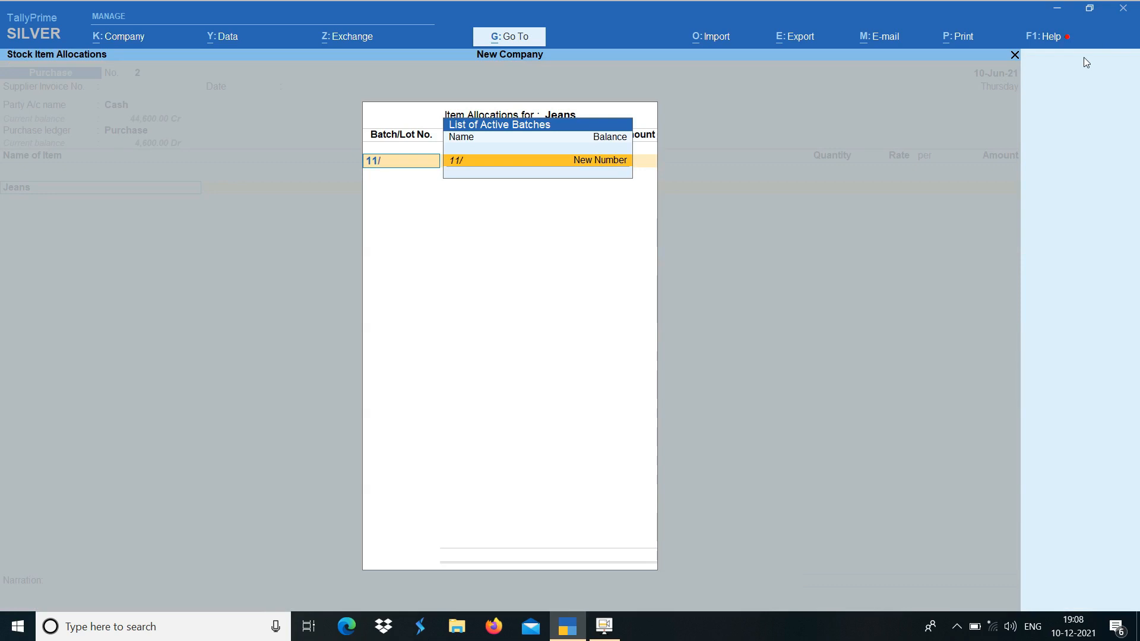
pyautogui.write('500')
pyautogui.press('Return')
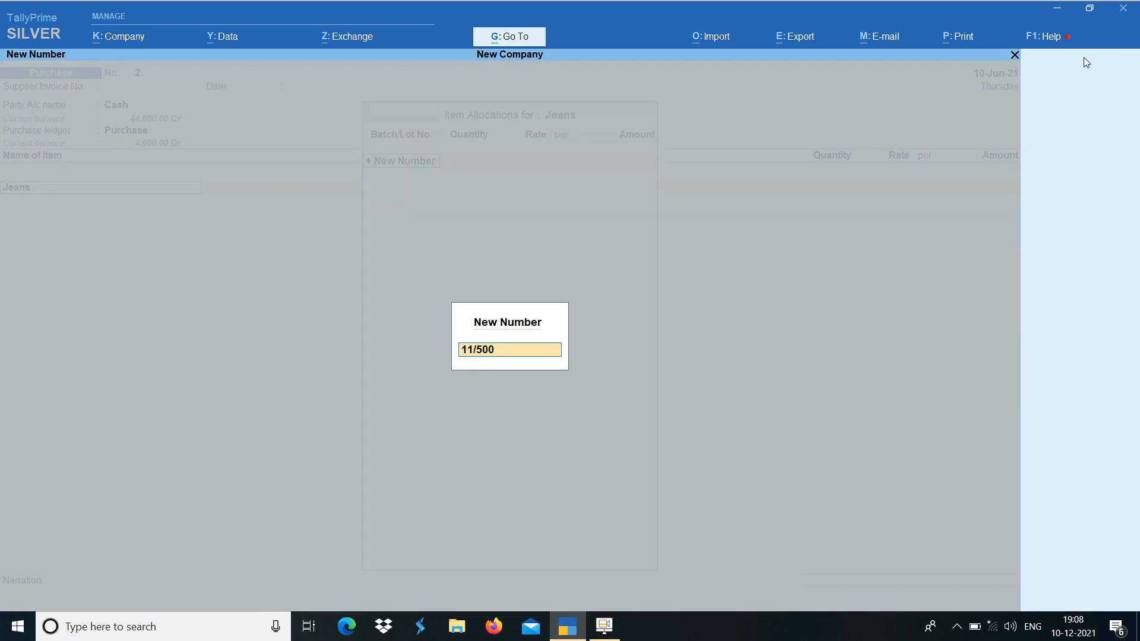
pyautogui.press('Return')
# Set the quantity of batch 11/500 to 11 pcs
pyautogui.write('1')
pyautogui.press('Return')
pyautogui.write('1')
pyautogui.press('BackSpace')
pyautogui.press('BackSpace')
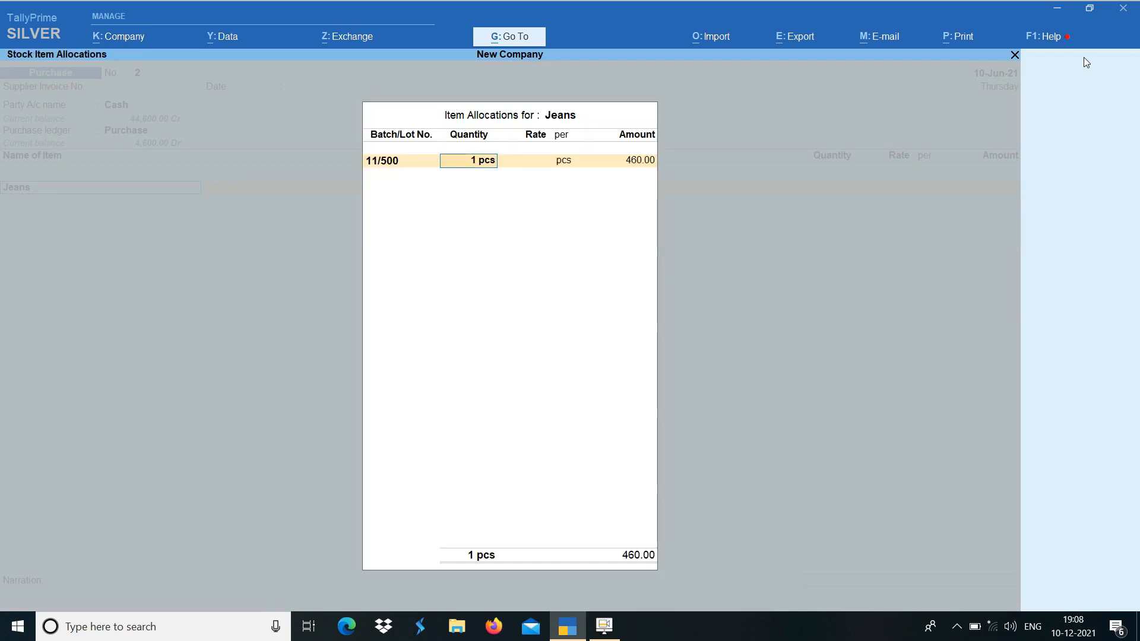
pyautogui.write('1')
pyautogui.press('Return')
pyautogui.press('BackSpace')
pyautogui.write('11')
pyautogui.press('Return')
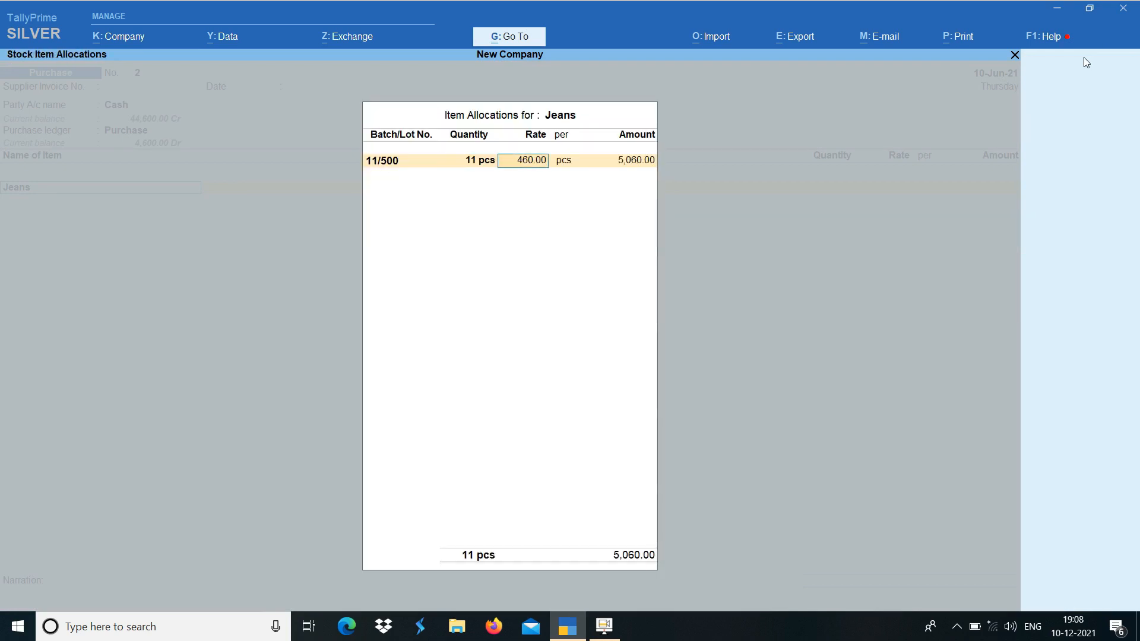
# Set the rate of batch 11/500 to 500 per piece and save the purchase voucher
pyautogui.write('500')
pyautogui.press('Return')
pyautogui.press('Return')
pyautogui.press('Return')
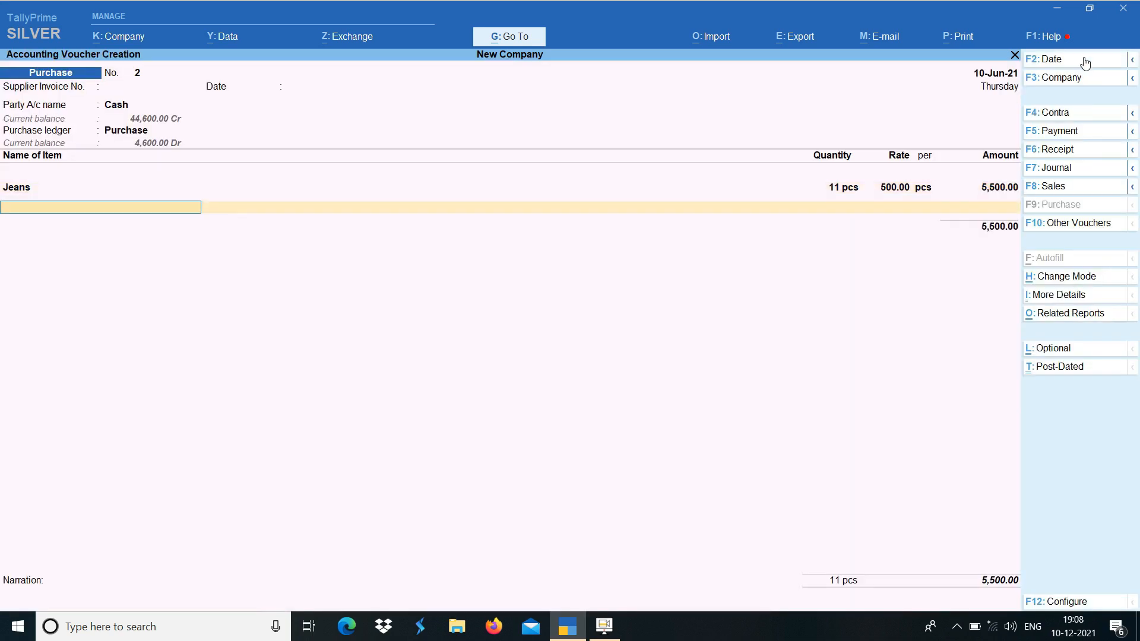
pyautogui.hotkey('ctrl', 'a')
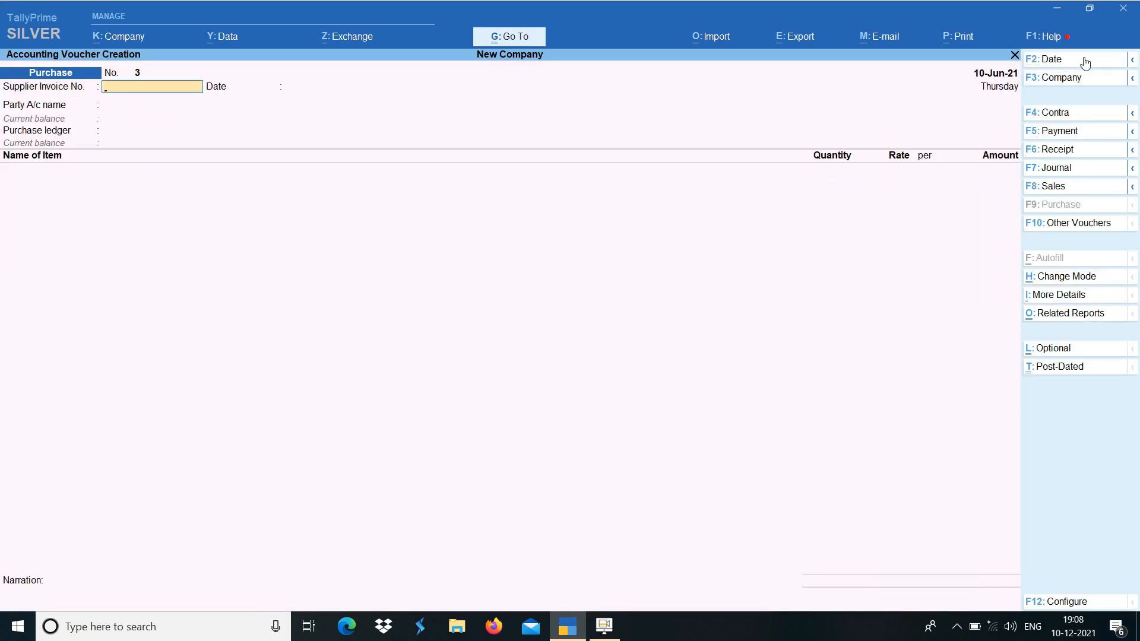
# Start a sales voucher with Cash as the party account and Sales as the ledger, accepting the default dispatch and party details
pyautogui.click(1072, 188)
pyautogui.press('Return')
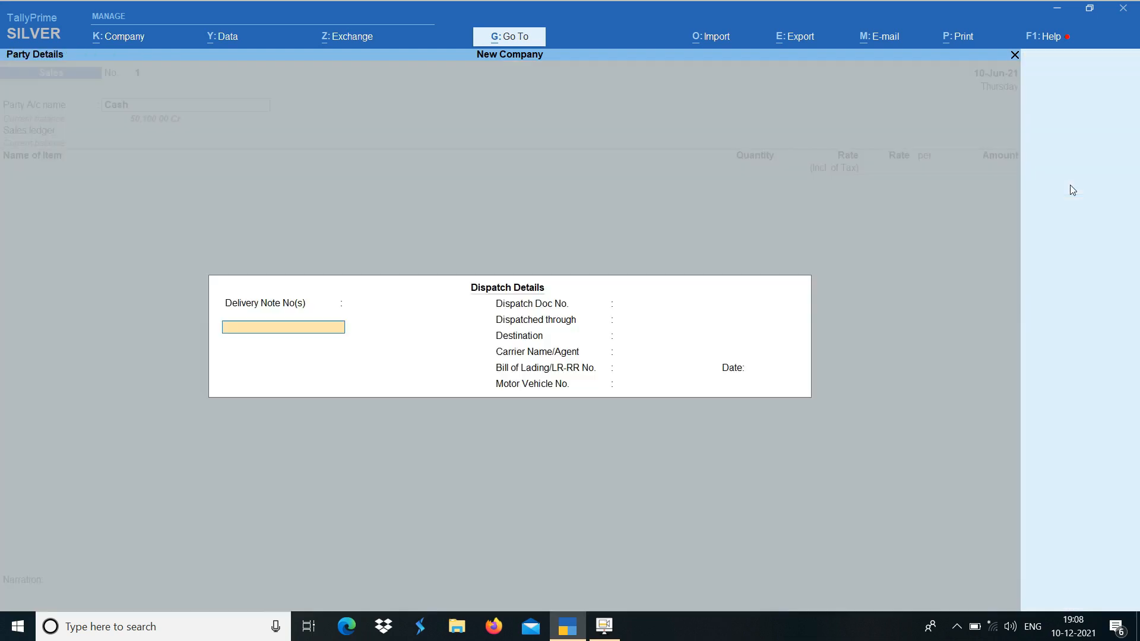
pyautogui.hotkey('ctrl', 'a')
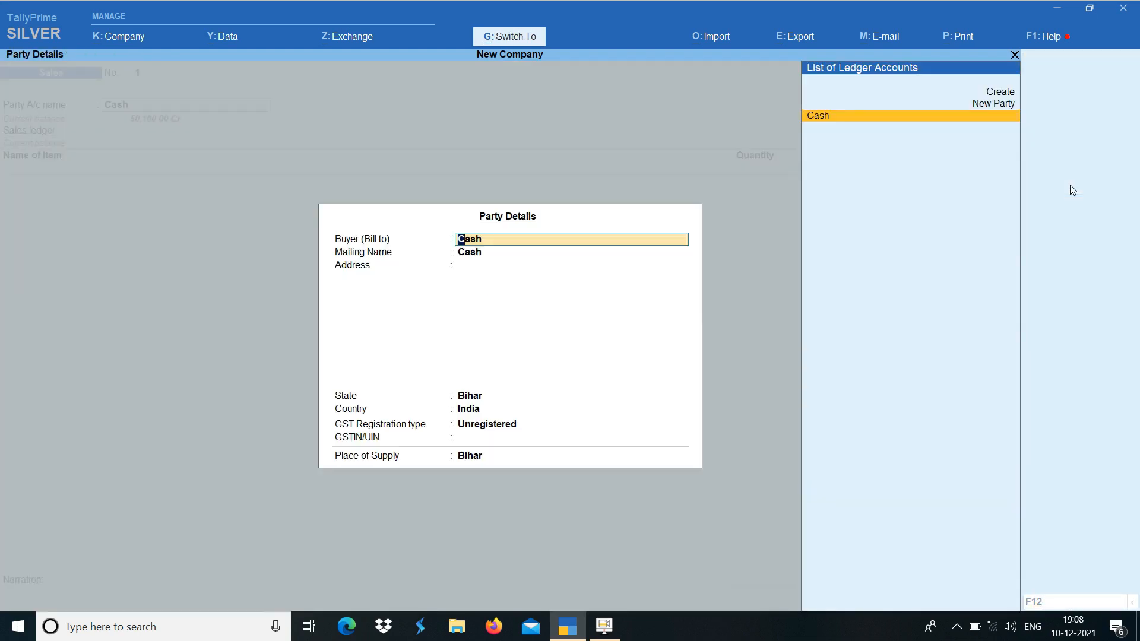
pyautogui.hotkey('ctrl', 'a')
pyautogui.press('Return')
# Add Jeans to the sales voucher from batch 10/460 with a quantity of 2 pcs
pyautogui.write('J')
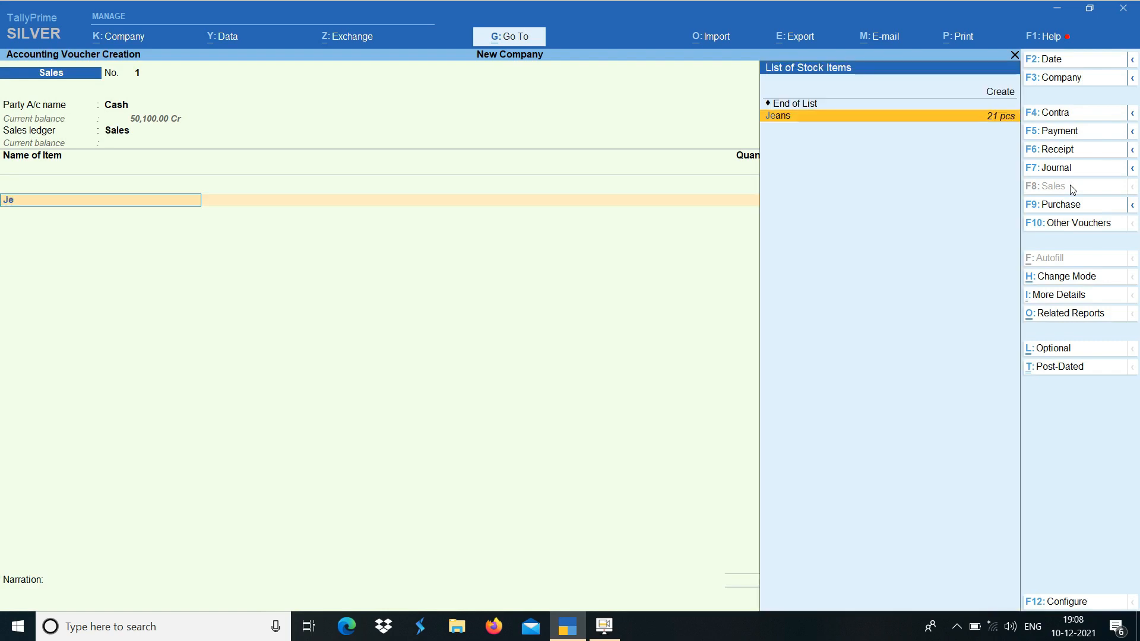
pyautogui.press('Return')
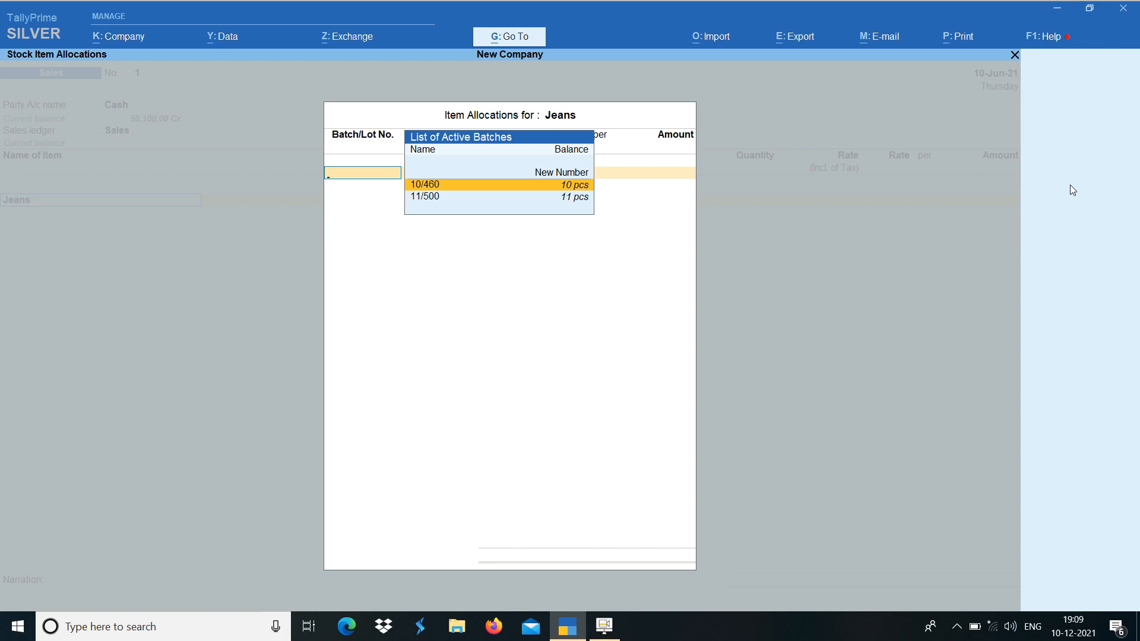
pyautogui.press('Return')
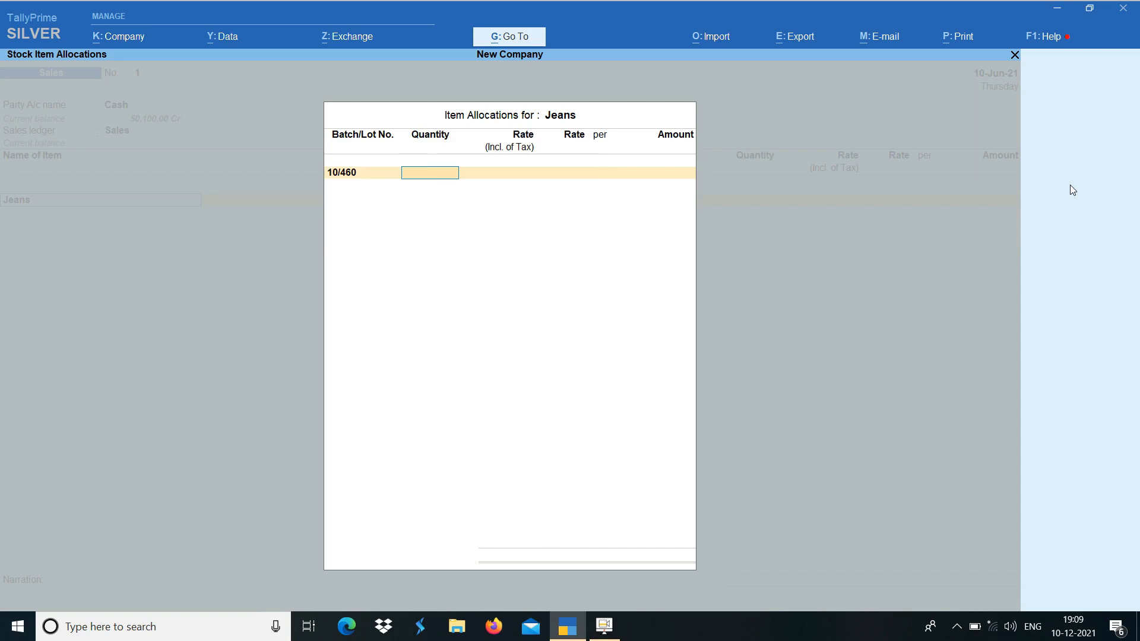
pyautogui.write('1')
pyautogui.press('BackSpace')
pyautogui.write('2')
pyautogui.press('Return')
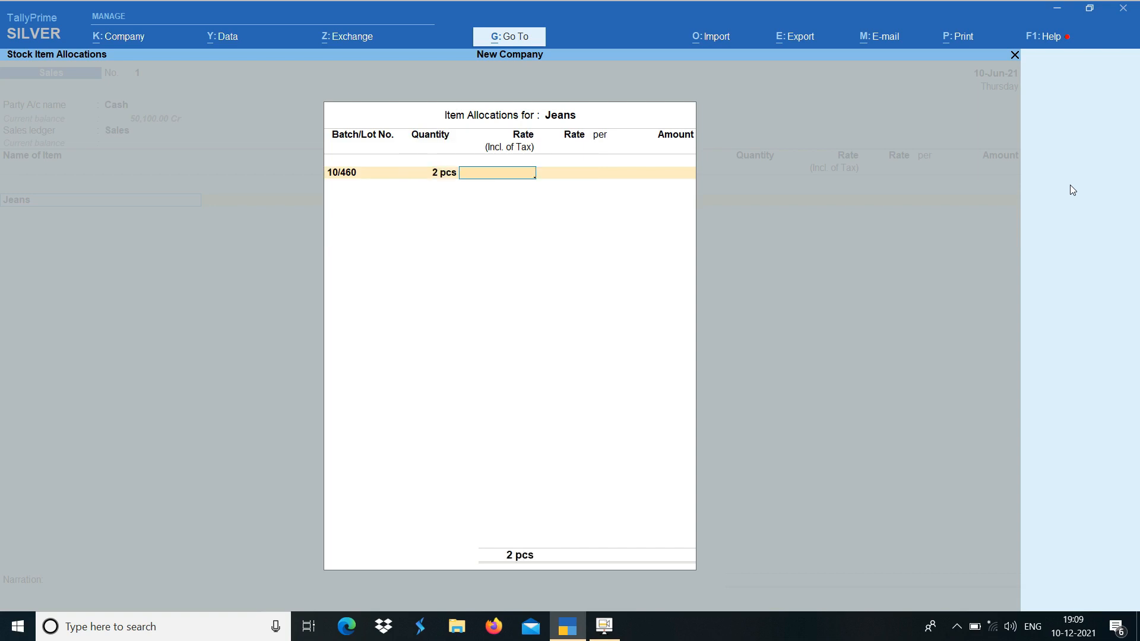
# Enter a rate of 7000 for batch 10/460 and close the item allocation
pyautogui.write('7000')
pyautogui.press('Return')
pyautogui.press('Return')
pyautogui.press('Return')
pyautogui.press('Return')
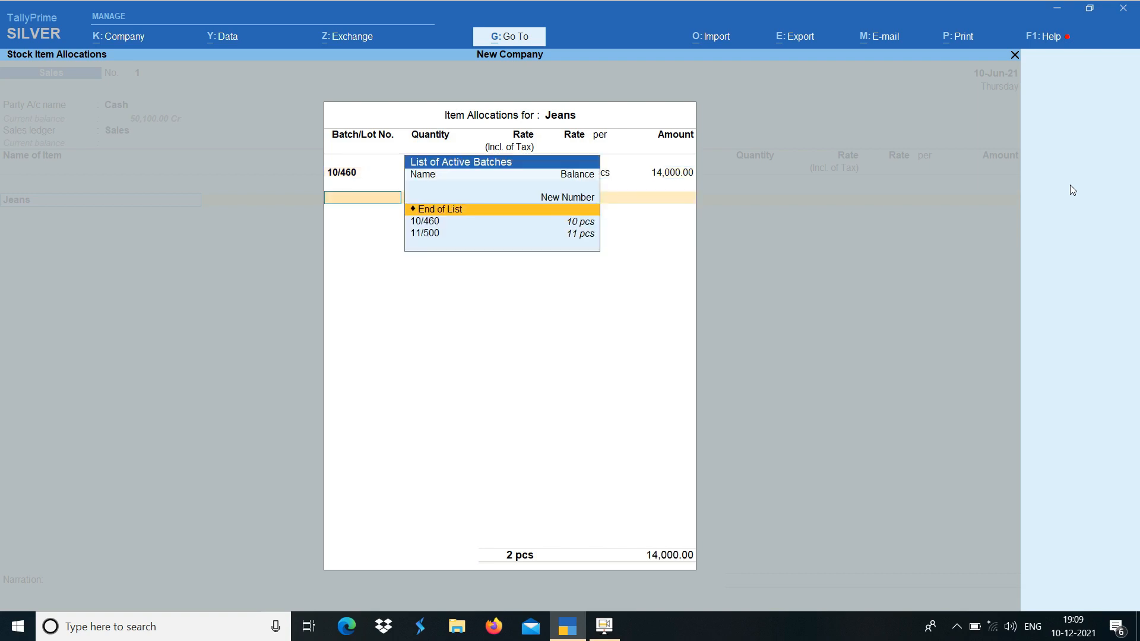
pyautogui.press('Return')
pyautogui.press('BackSpace')
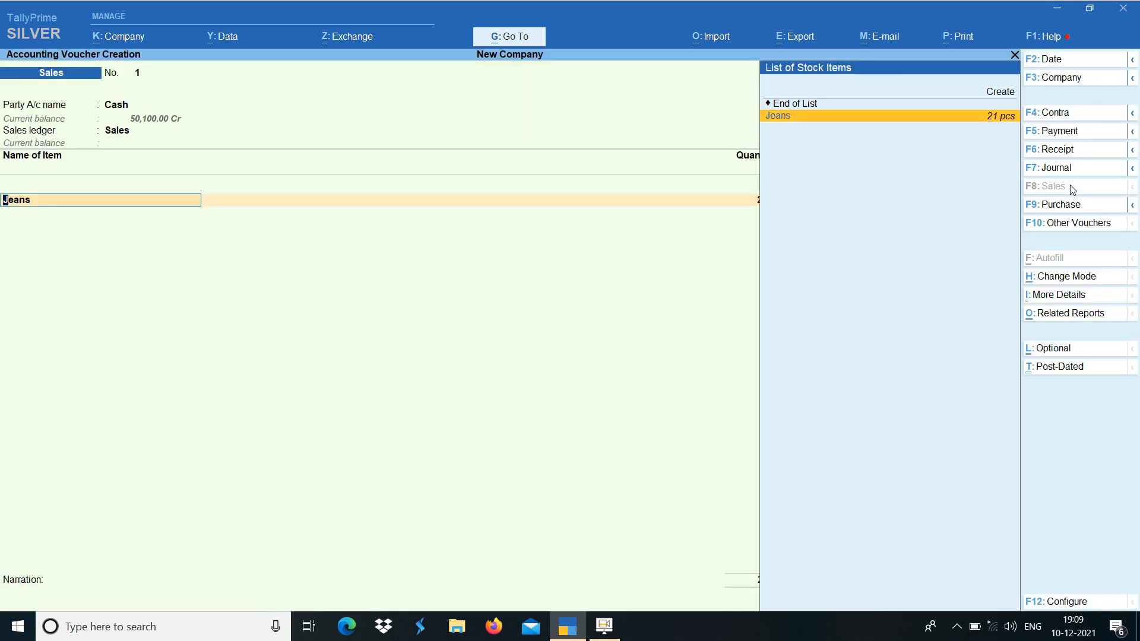
# Reopen the Jeans allocation, set the rate of batch 10/460 to 700, and save the sales voucher
pyautogui.press('Return')
pyautogui.press('Return')
pyautogui.write('70')
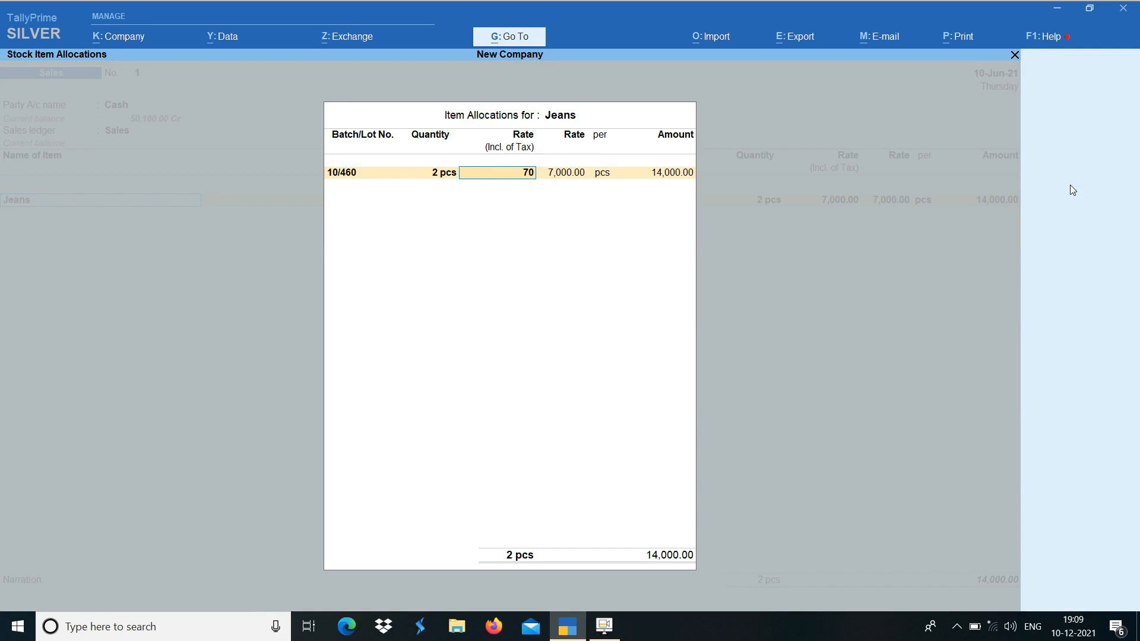
pyautogui.write('0')
pyautogui.press('Return')
pyautogui.press('Return')
pyautogui.press('Return')
pyautogui.press('Return')
# Select Cash as the party account of the second sales voucher, accepting the default dispatch and party details
pyautogui.press('Return')
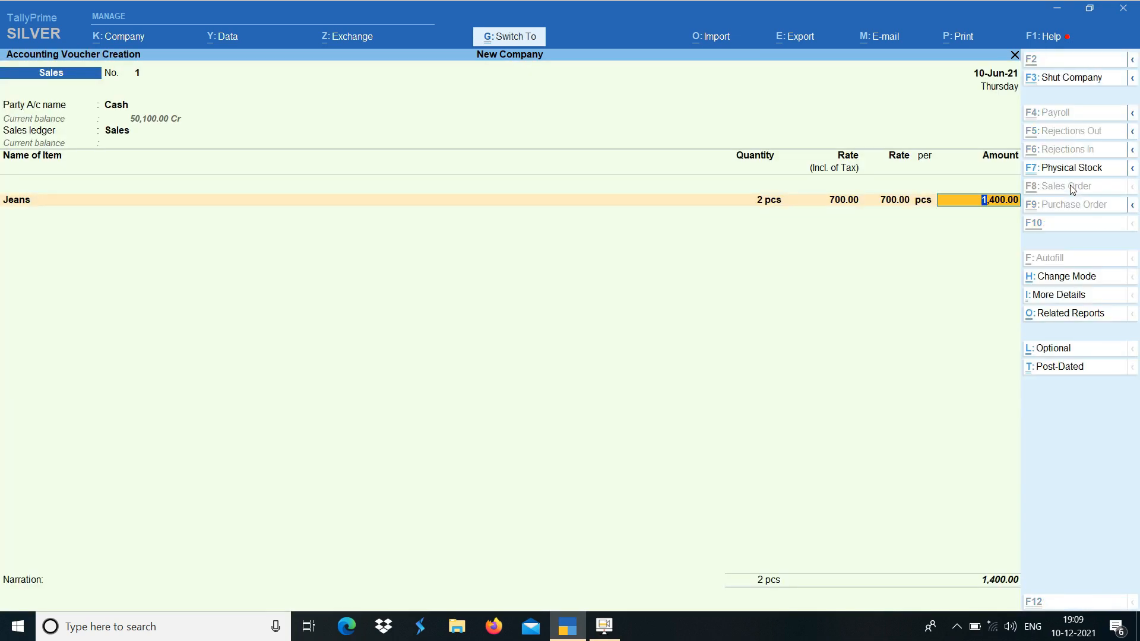
pyautogui.hotkey('ctrl', 'a')
pyautogui.write('ca')
pyautogui.press('Return')
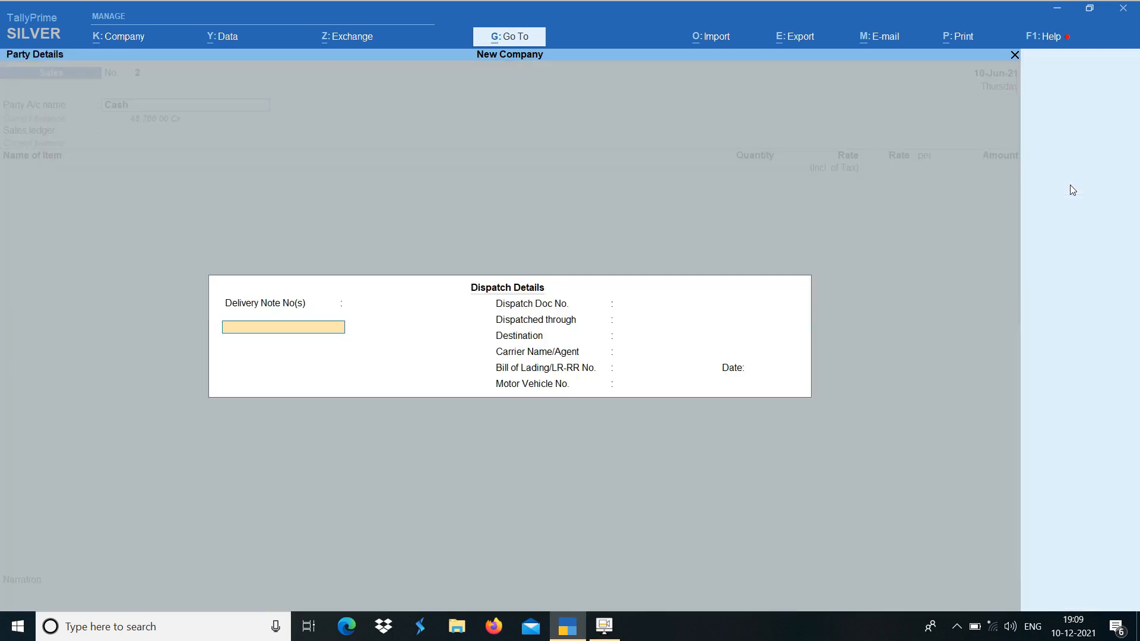
pyautogui.hotkey('ctrl', 'a')
pyautogui.press('Return')
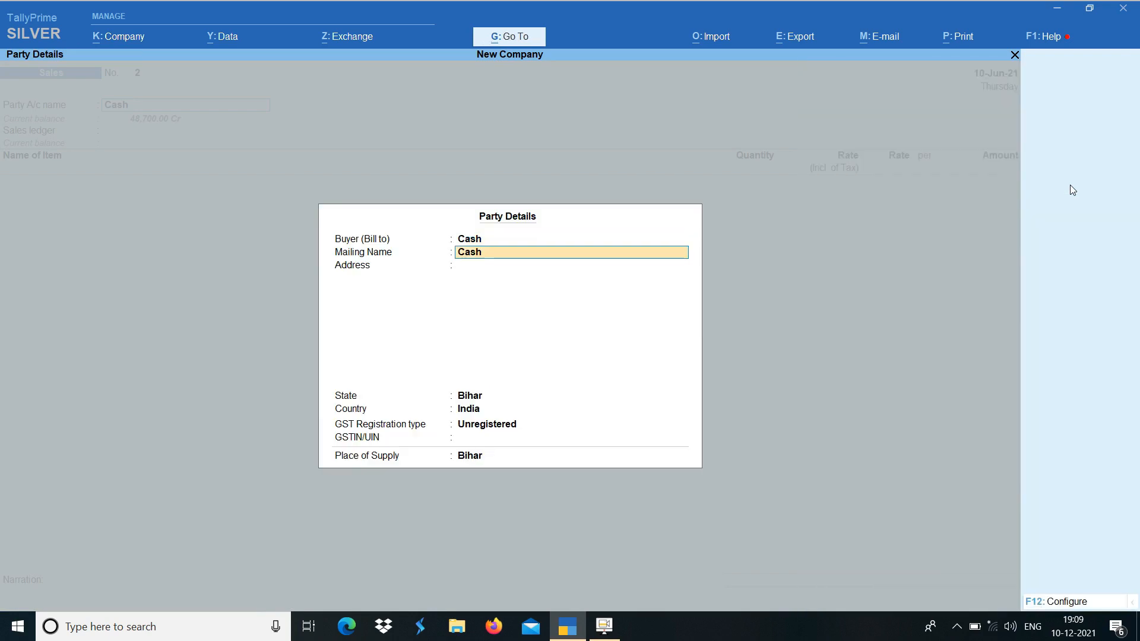
pyautogui.press('Return')
pyautogui.press('Return')
pyautogui.press('Return')
pyautogui.press('Return')
pyautogui.press('Return')
pyautogui.press('Return')
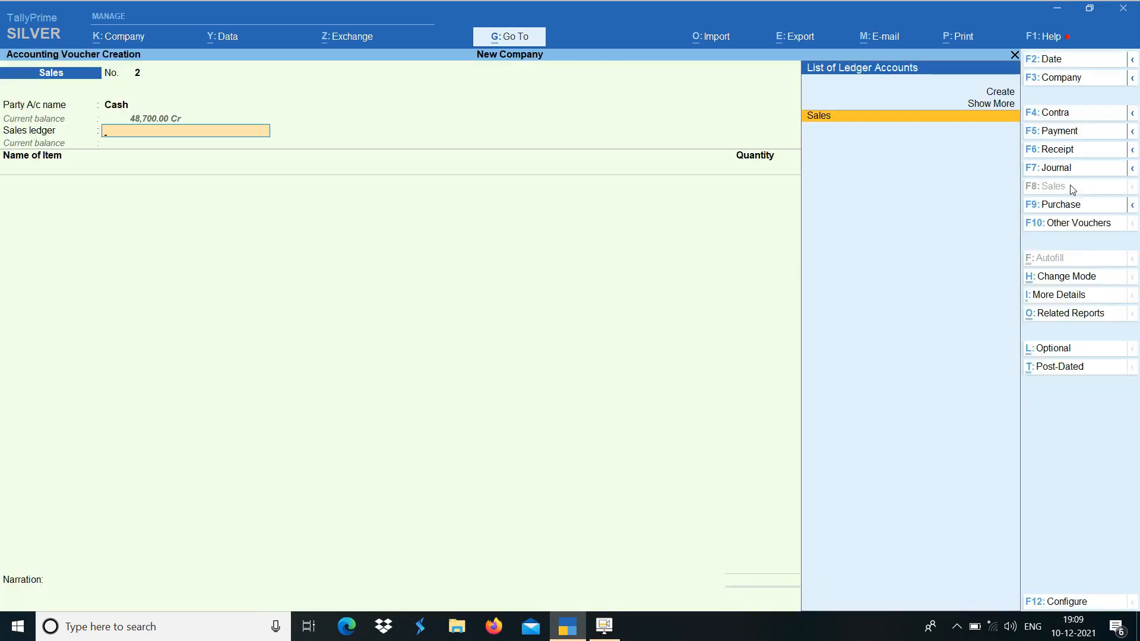
# Select Sales as the sales ledger and add Jeans as the item of the second sales voucher
pyautogui.press('Return')
pyautogui.write('jea')
pyautogui.press('Return')
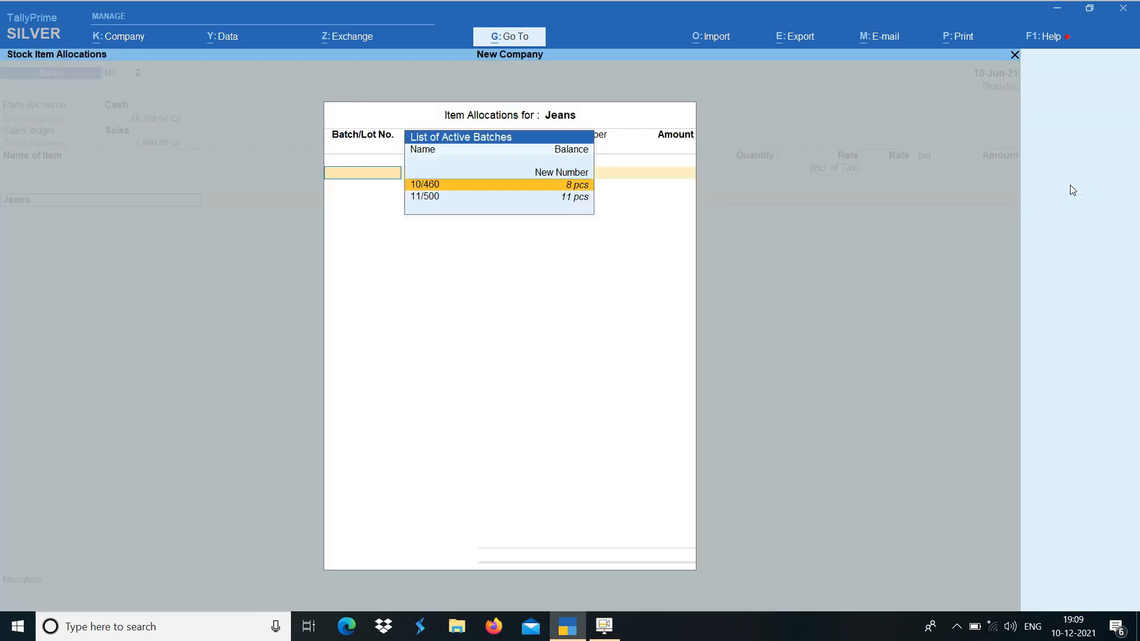